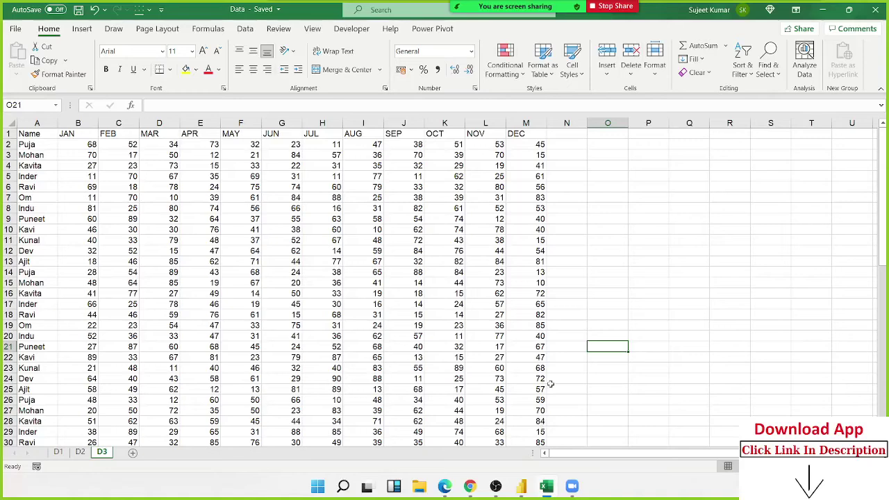
# Bring Power BI Desktop forward, then return to the Excel workbook on sheet D1
pyautogui.click(519, 488)
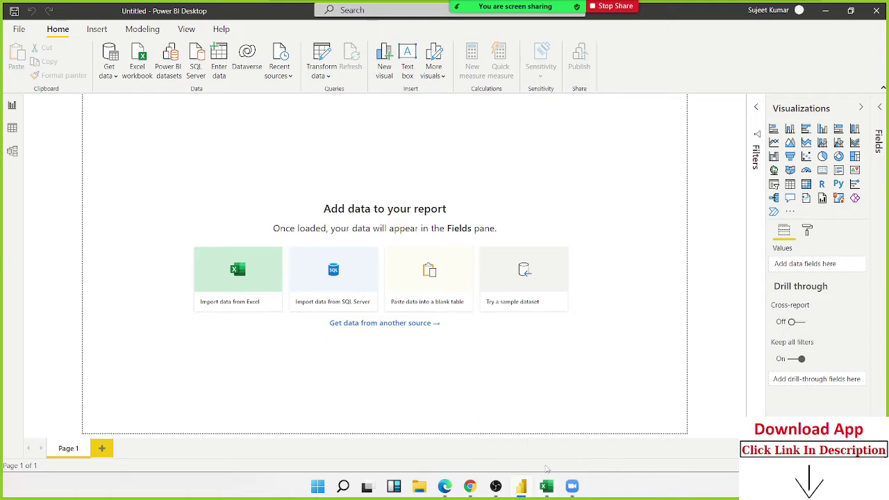
pyautogui.click(546, 487)
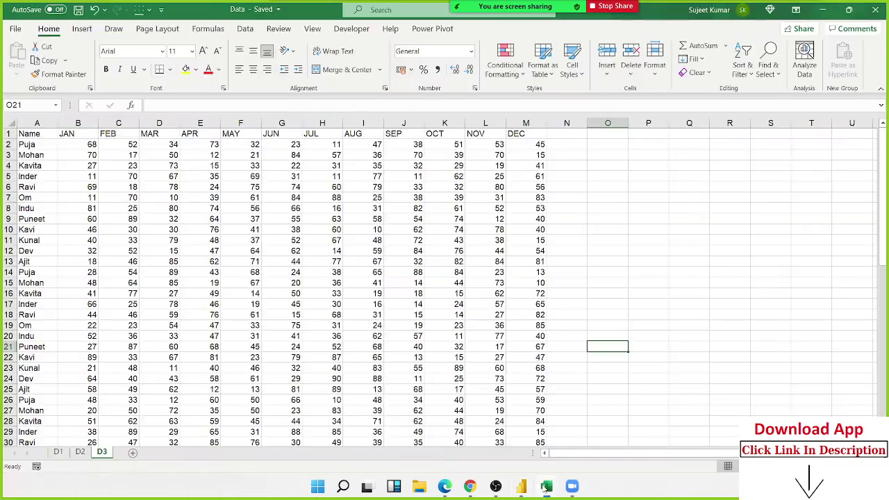
pyautogui.click(58, 452)
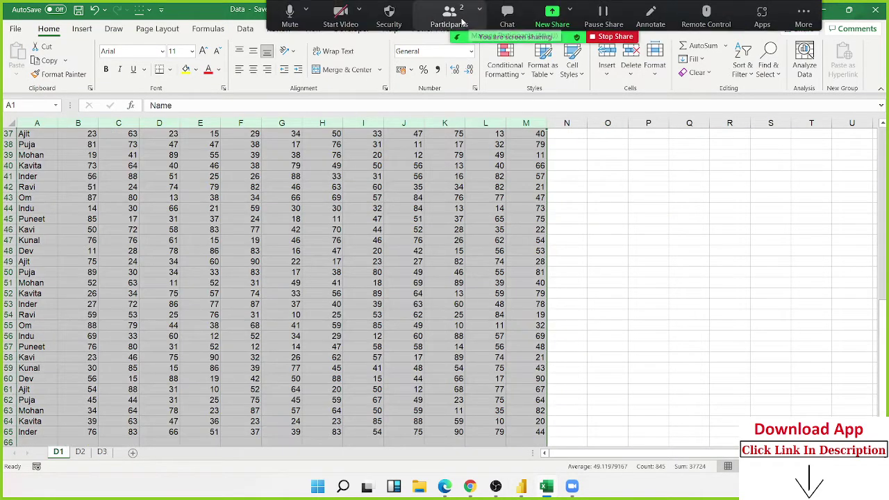
# Allow the meeting participant to record locally and dismiss the recording notice
pyautogui.click(449, 10)
pyautogui.click(520, 186)
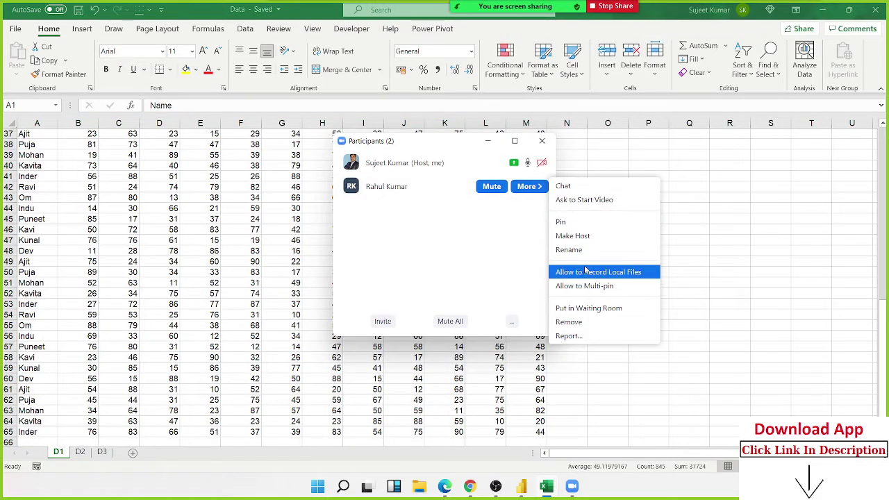
pyautogui.click(587, 271)
pyautogui.click(541, 144)
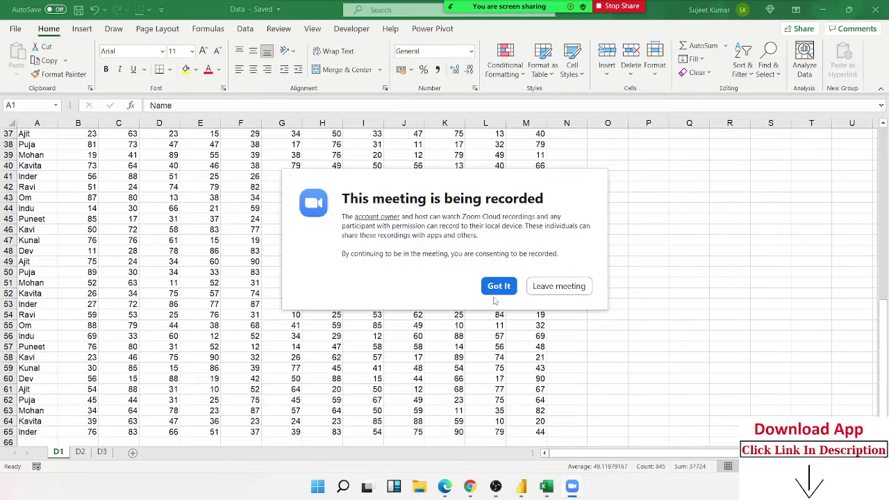
pyautogui.click(499, 285)
# Flip through sheets D3 and D2, ending back on sheet D1
pyautogui.click(81, 452)
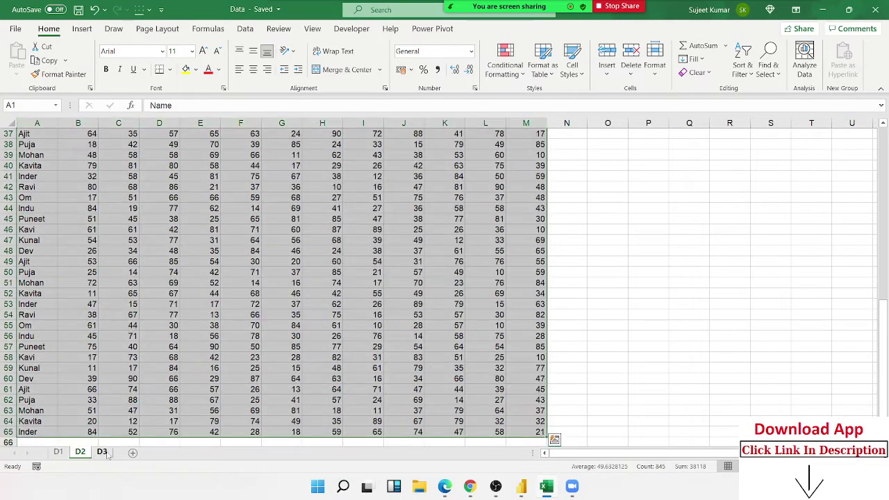
pyautogui.click(103, 452)
pyautogui.click(79, 452)
# Select the header rows of sheets D1 and D2, extending D1's selection through row 65
pyautogui.click(62, 453)
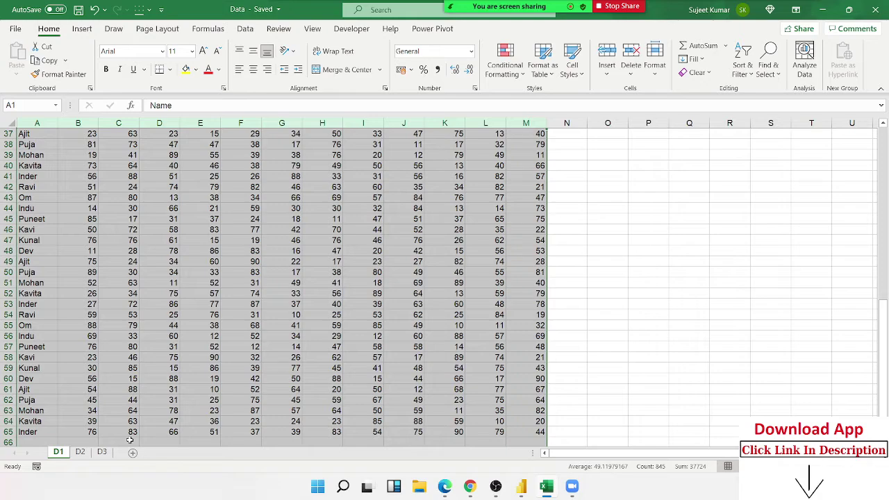
pyautogui.hotkey('ctrl', 'Home')
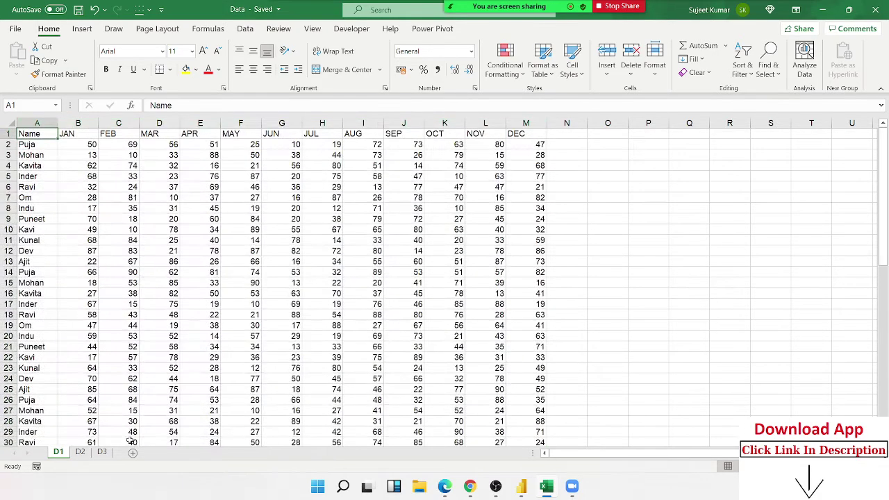
pyautogui.hotkey('ctrl', 'shift', 'Right')
pyautogui.hotkey('ctrl', 'shift', 'Down')
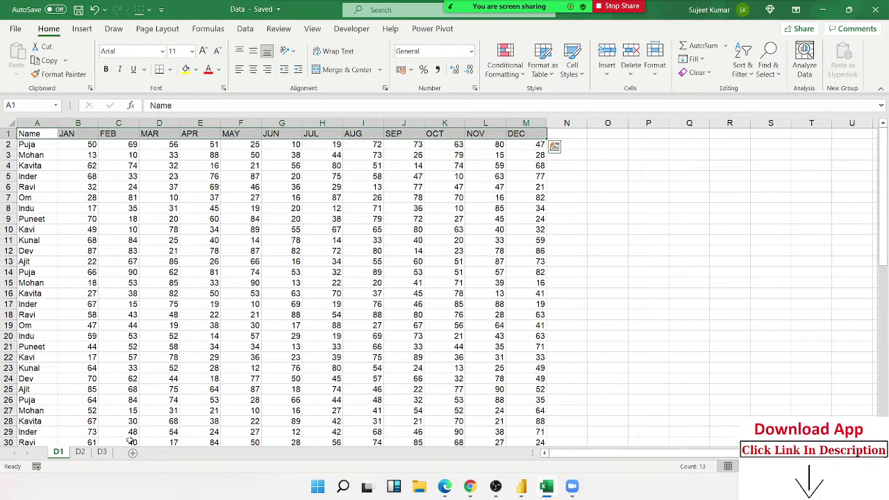
pyautogui.hotkey('ctrl', 'pagedown')
pyautogui.hotkey('ctrl', 'Home')
pyautogui.hotkey('ctrl', 'shift', 'Right')
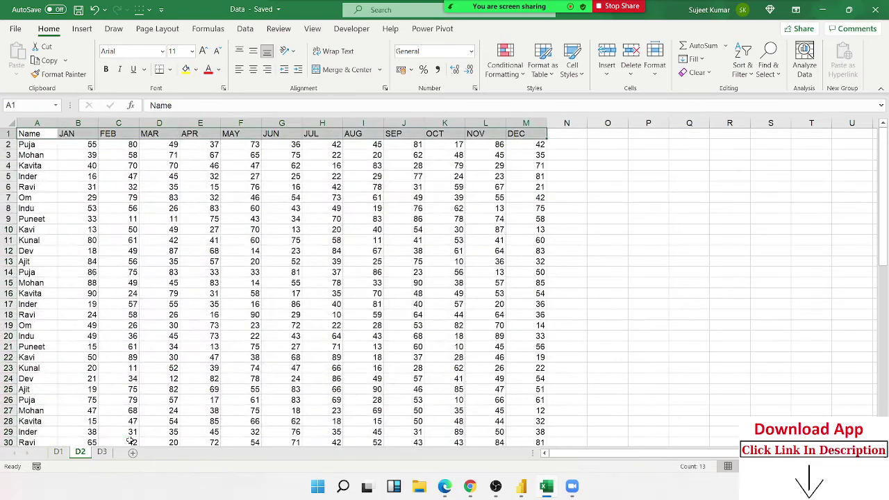
# Select sheet D3's header row A1:M1, then close the Excel workbook
pyautogui.hotkey('ctrl', 'pagedown')
pyautogui.hotkey('ctrl', 'Up')
pyautogui.hotkey('ctrl', 'Left')
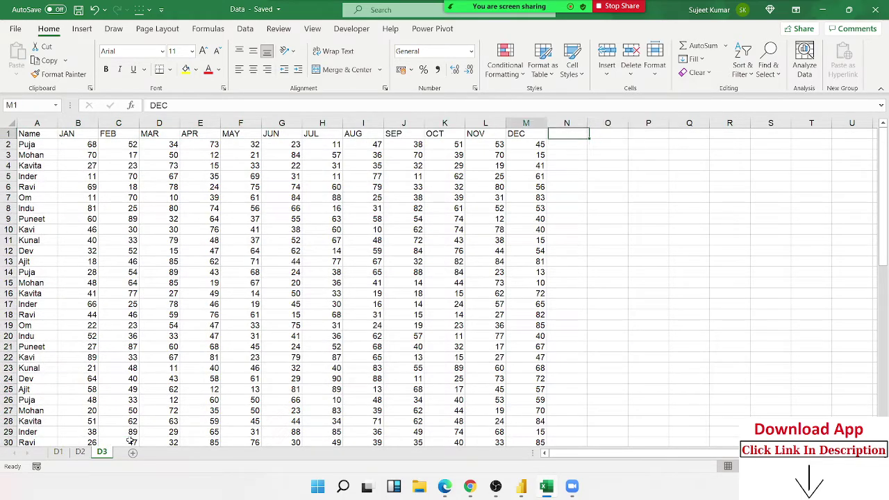
pyautogui.hotkey('ctrl', 'shift', 'Left')
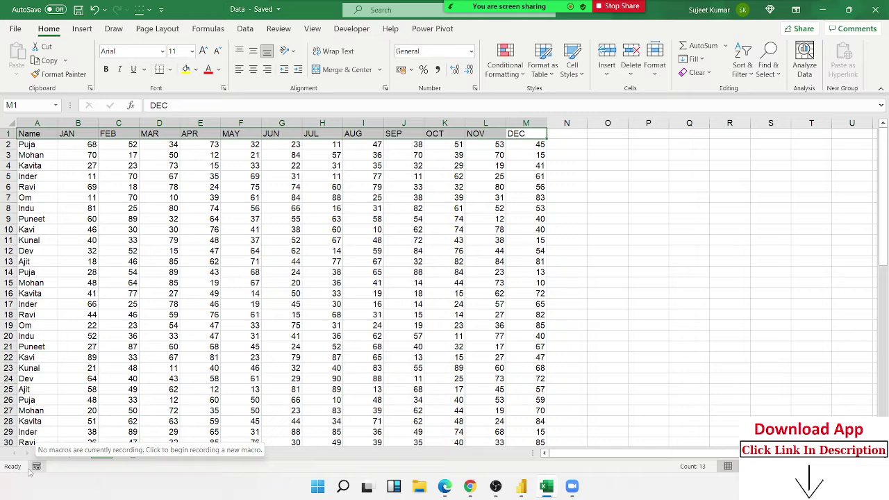
pyautogui.click(329, 312)
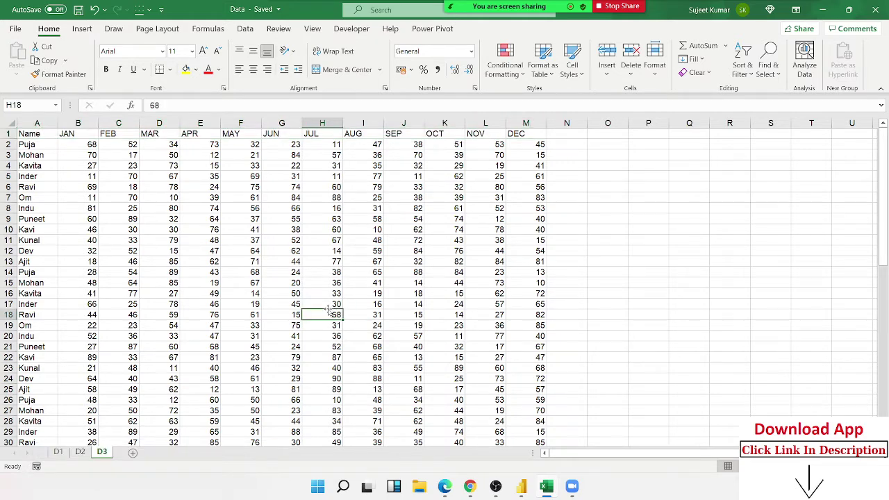
pyautogui.click(879, 9)
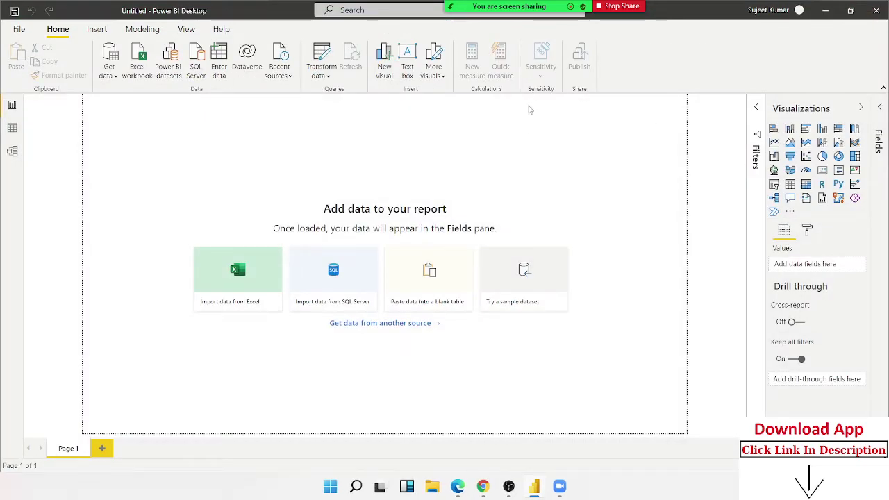
# Start an Excel import and select the Data workbook at the root of Local Disk (E:)
pyautogui.moveTo(452, 13)
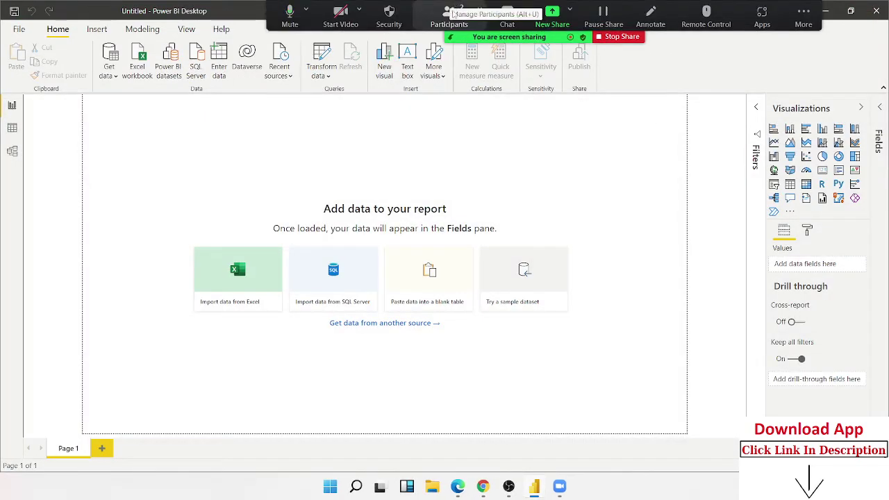
pyautogui.click(241, 283)
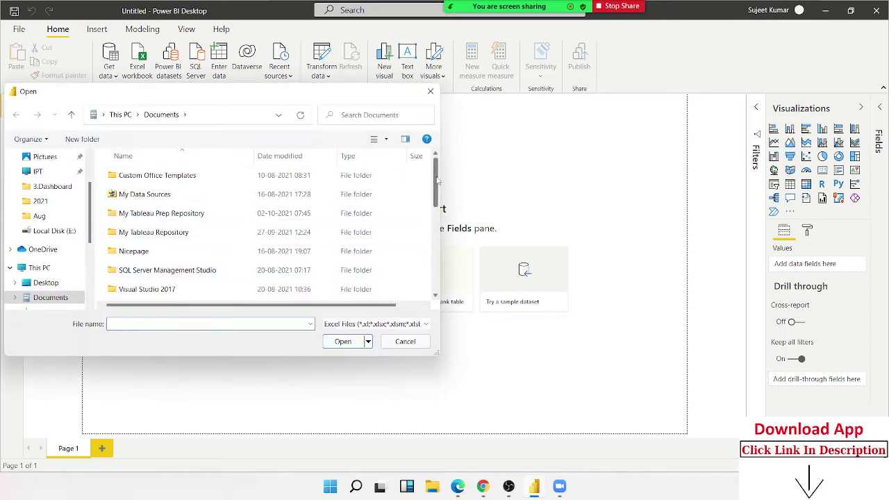
pyautogui.scroll(-5, 204, 258)
pyautogui.scroll(-2, 203, 258)
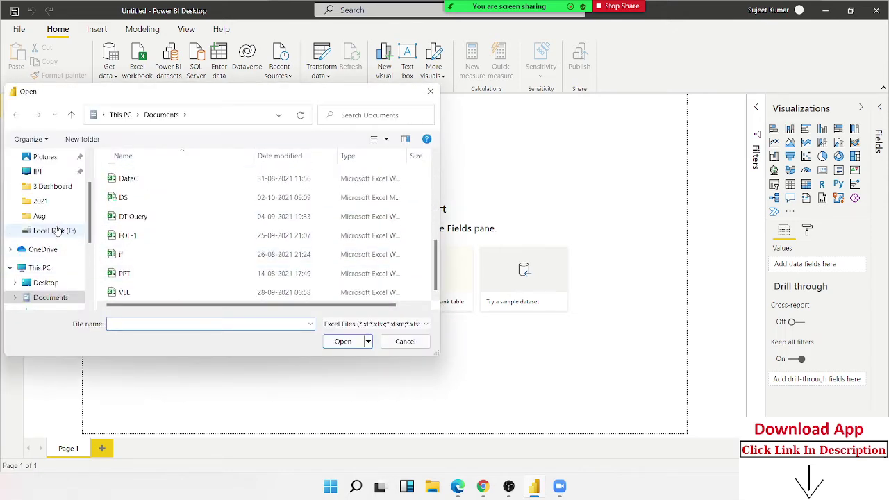
pyautogui.scroll(-1, 55, 222)
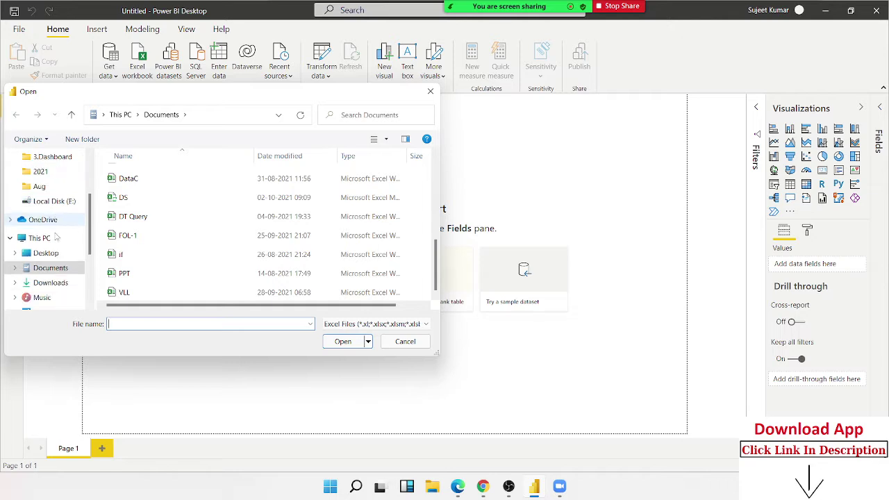
pyautogui.scroll(1, 54, 238)
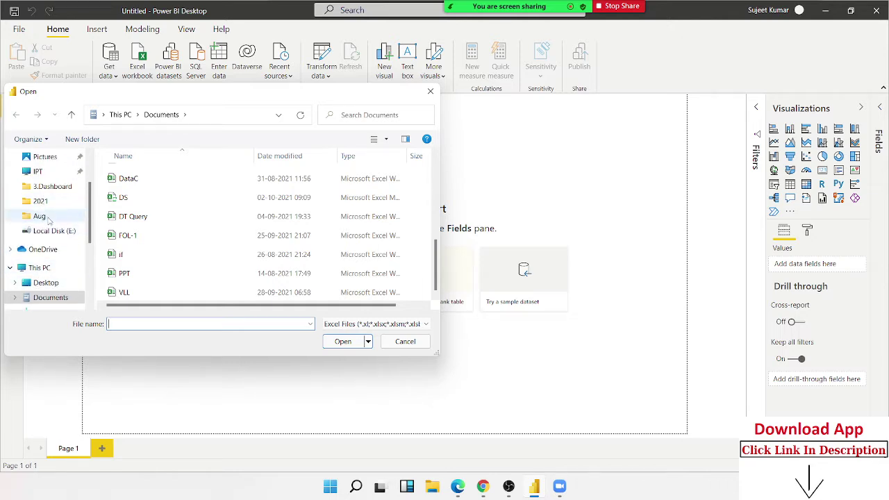
pyautogui.click(53, 209)
pyautogui.click(165, 114)
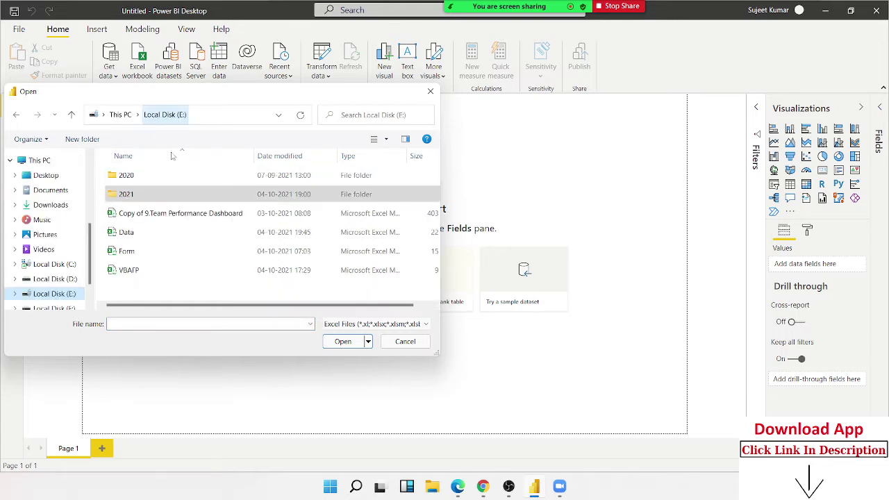
pyautogui.click(150, 237)
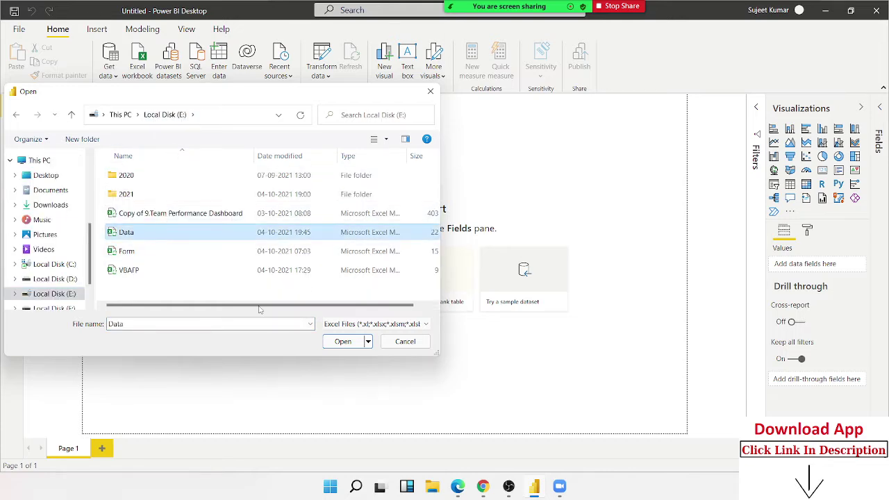
# Open Data.xlsm in the Navigator and tick sheets D1, D2 and D3 for import
pyautogui.click(343, 342)
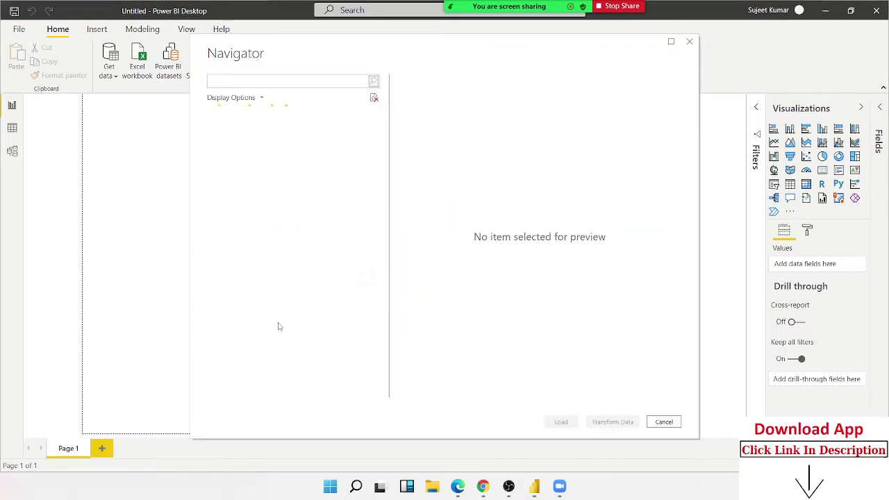
pyautogui.click(224, 130)
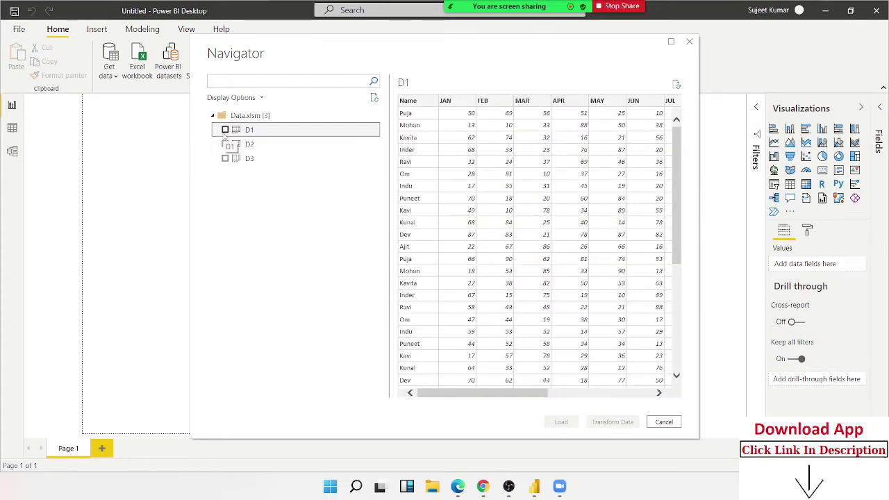
pyautogui.click(225, 130)
pyautogui.click(225, 143)
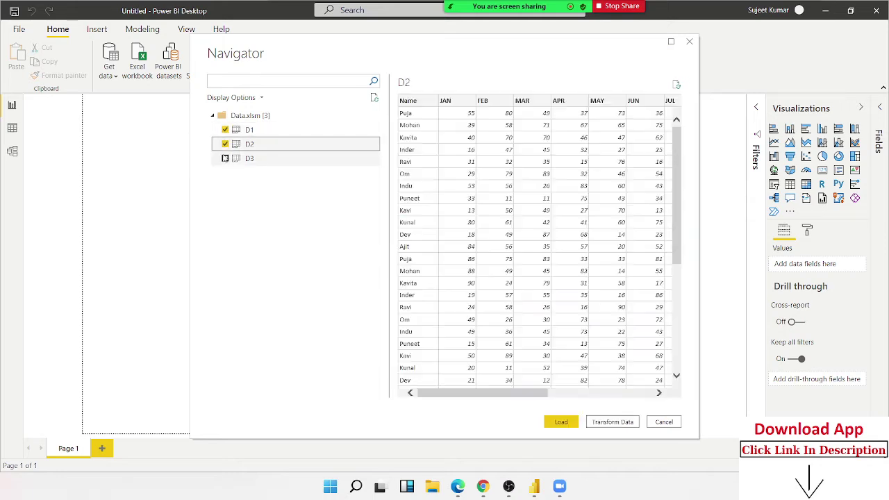
pyautogui.click(222, 158)
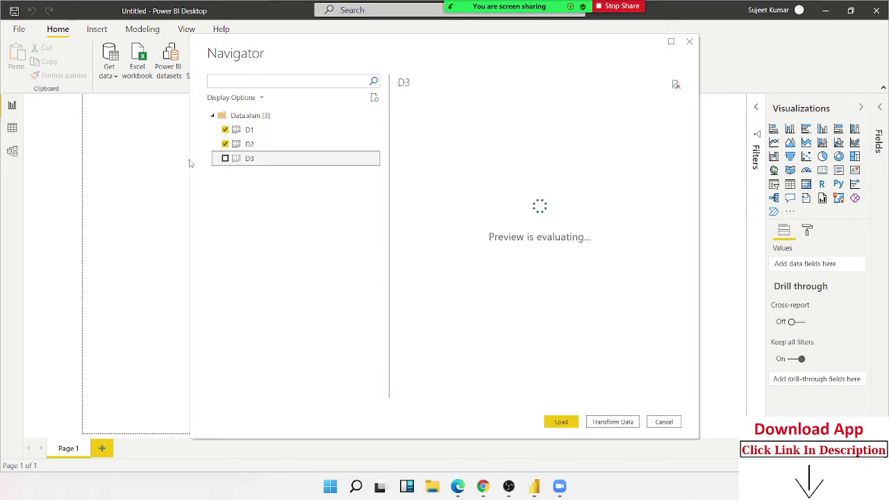
pyautogui.click(225, 158)
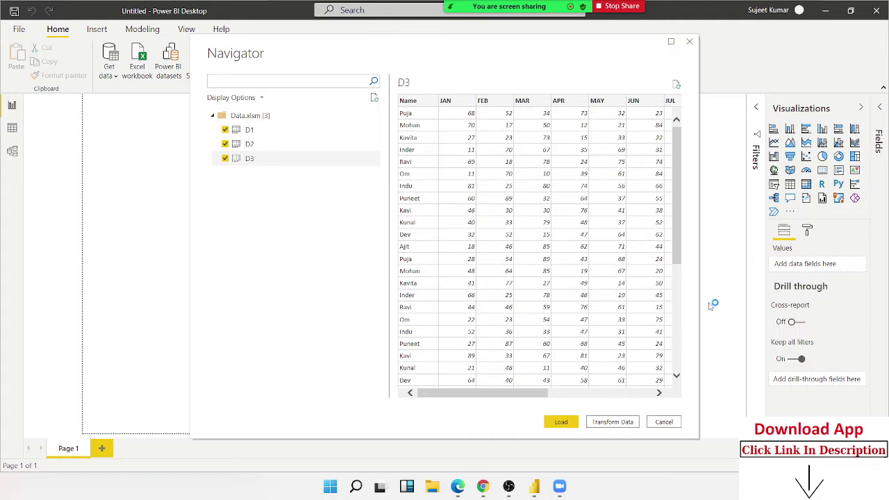
# Load D1, D2 and D3 into Power Query Editor and preview each query's data
pyautogui.click(621, 423)
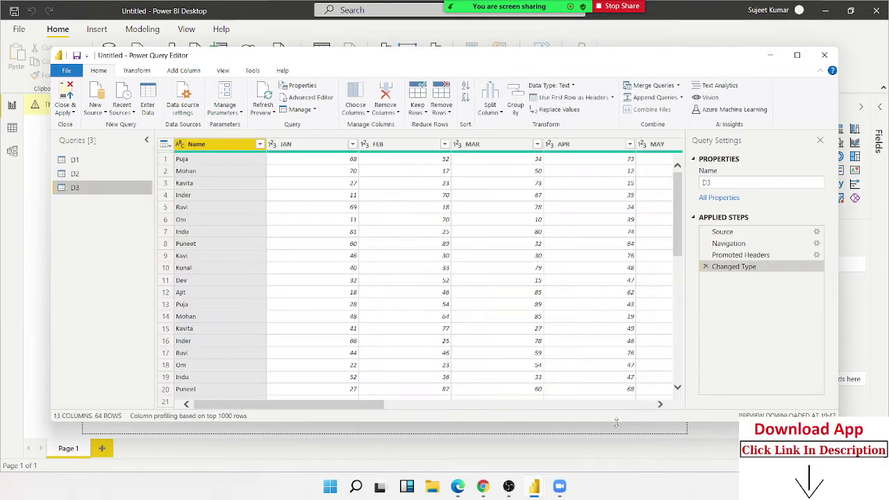
pyautogui.click(101, 164)
pyautogui.click(99, 173)
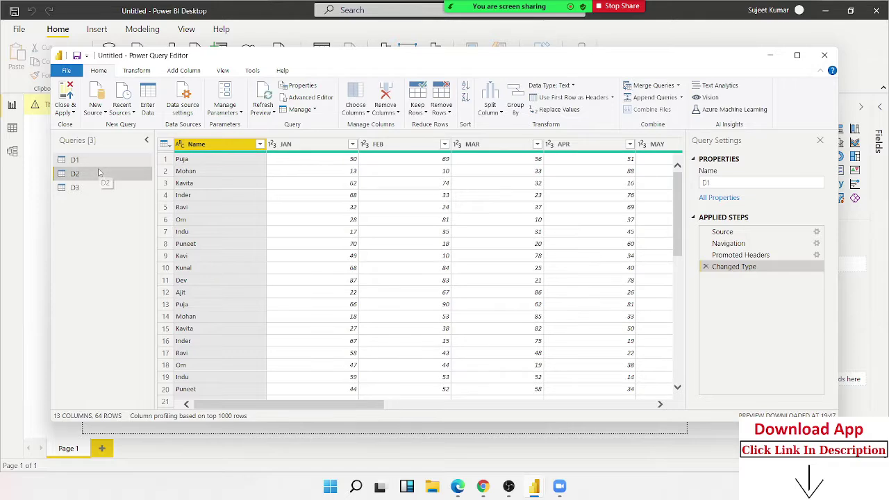
pyautogui.click(94, 187)
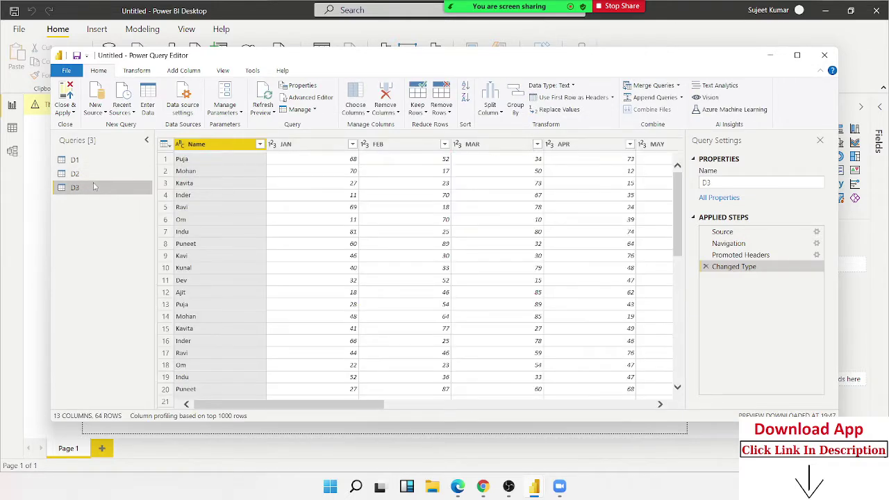
pyautogui.click(98, 174)
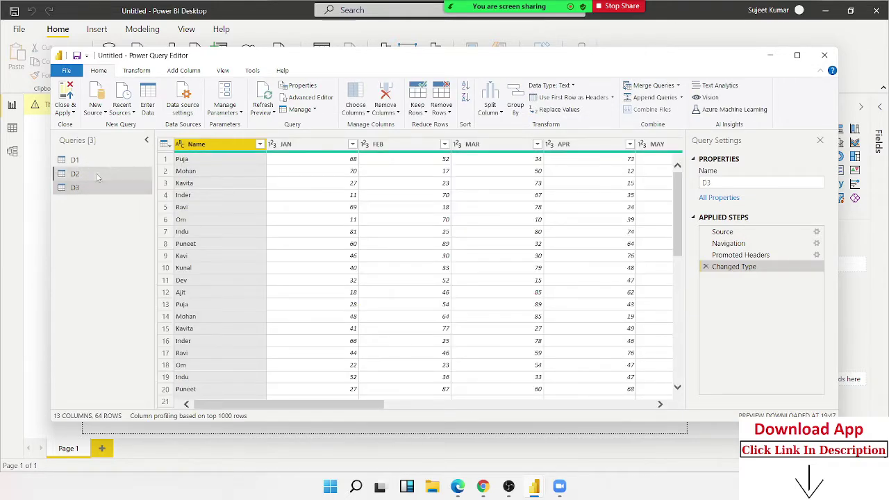
pyautogui.click(97, 164)
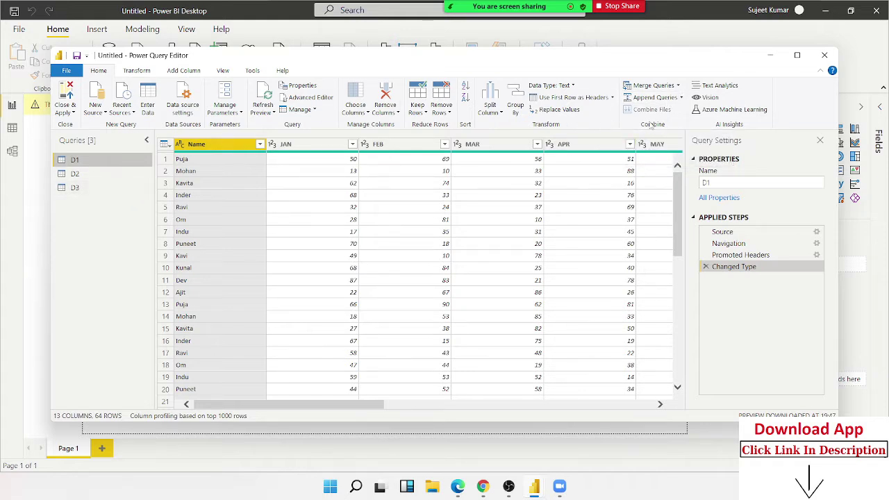
pyautogui.click(683, 99)
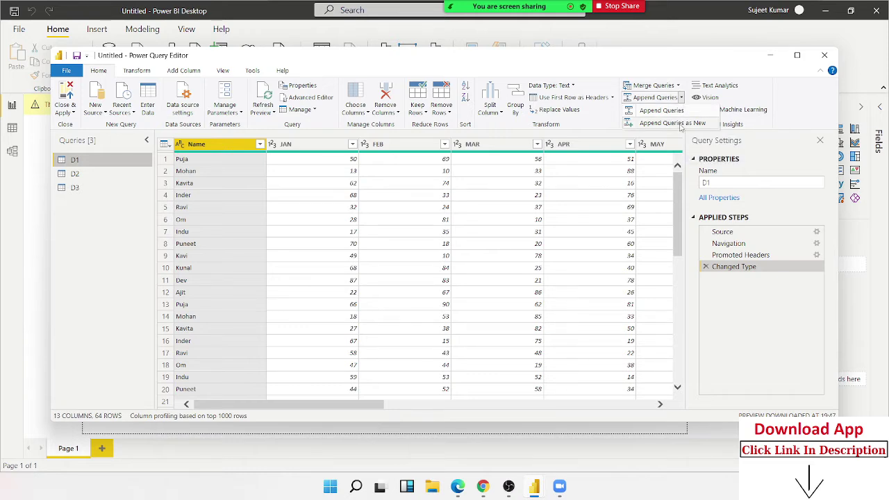
# Append D1, D2 and D3 into a new query using the Three or more tables option
pyautogui.click(677, 123)
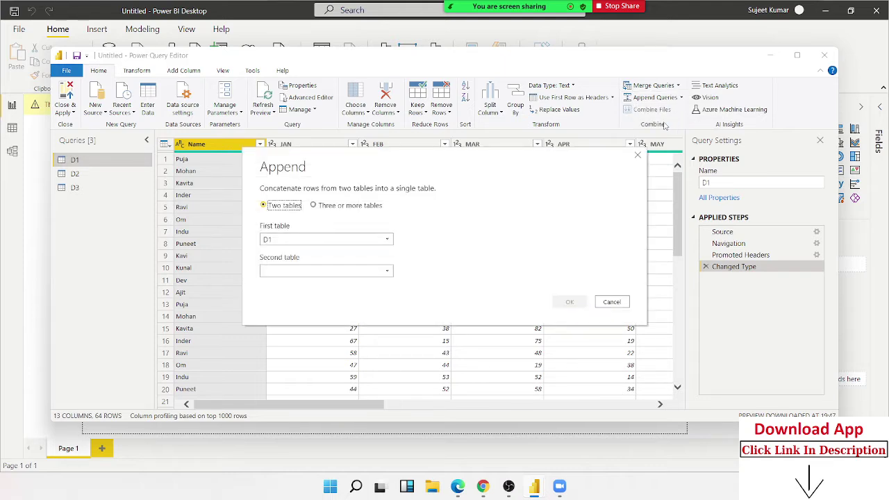
pyautogui.click(351, 207)
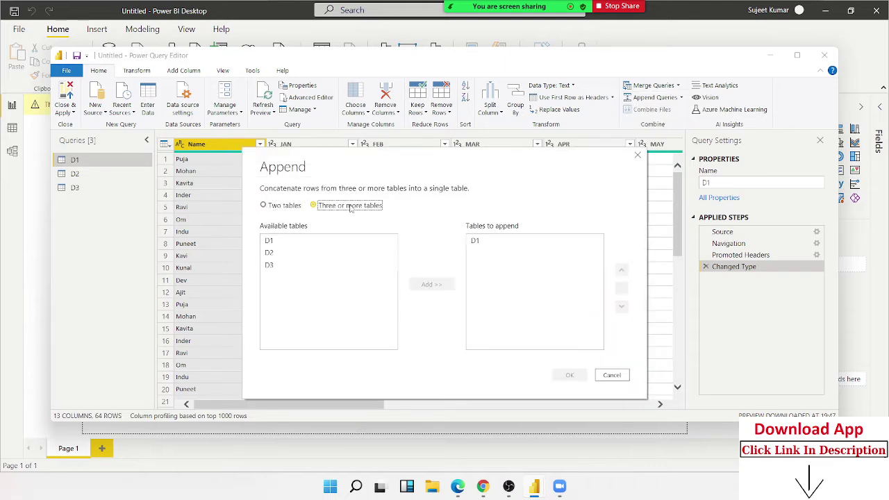
pyautogui.click(269, 241)
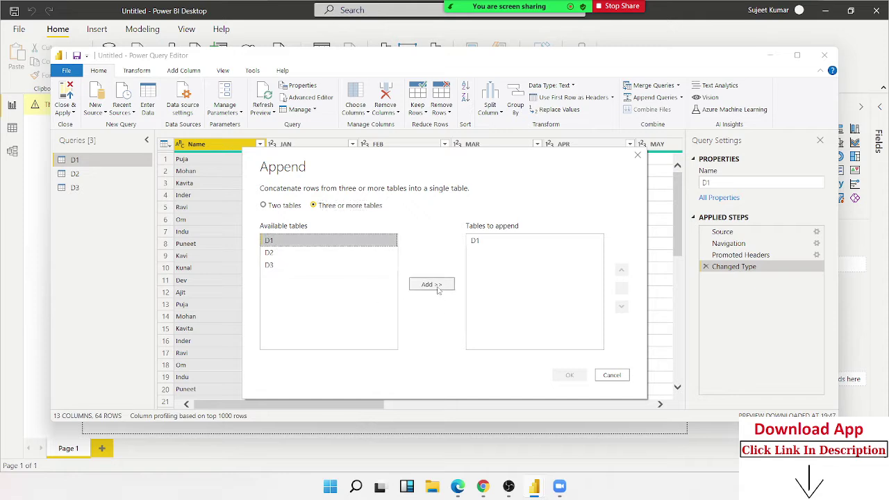
pyautogui.click(432, 285)
pyautogui.click(331, 254)
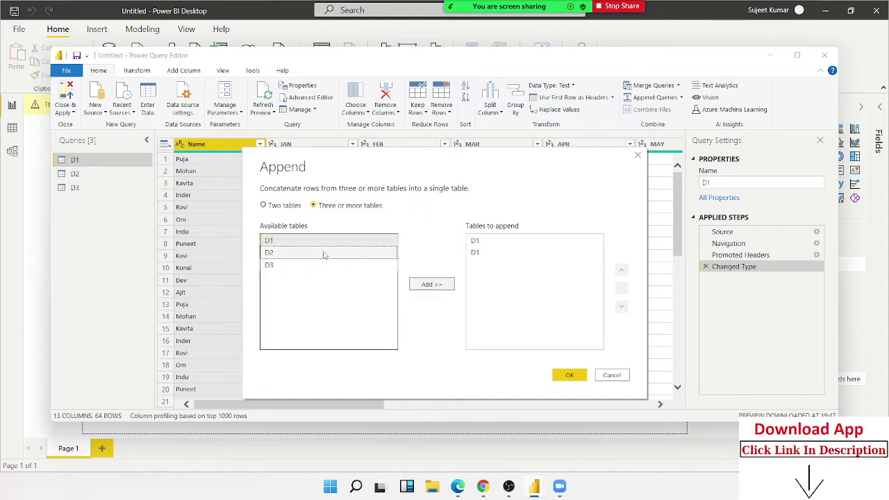
pyautogui.click(488, 257)
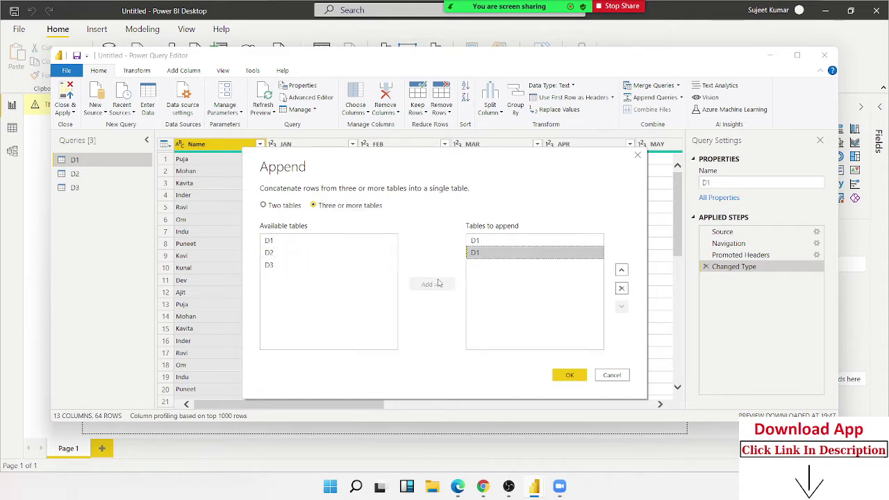
pyautogui.click(622, 306)
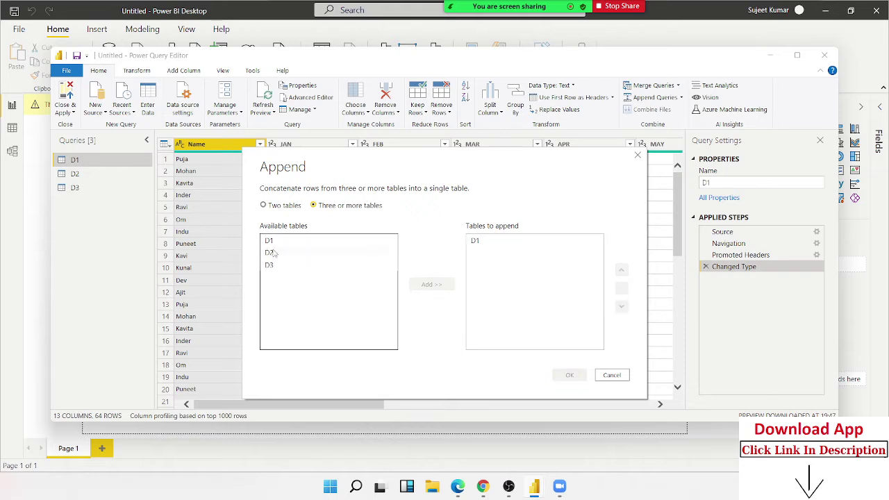
pyautogui.click(323, 253)
pyautogui.click(430, 285)
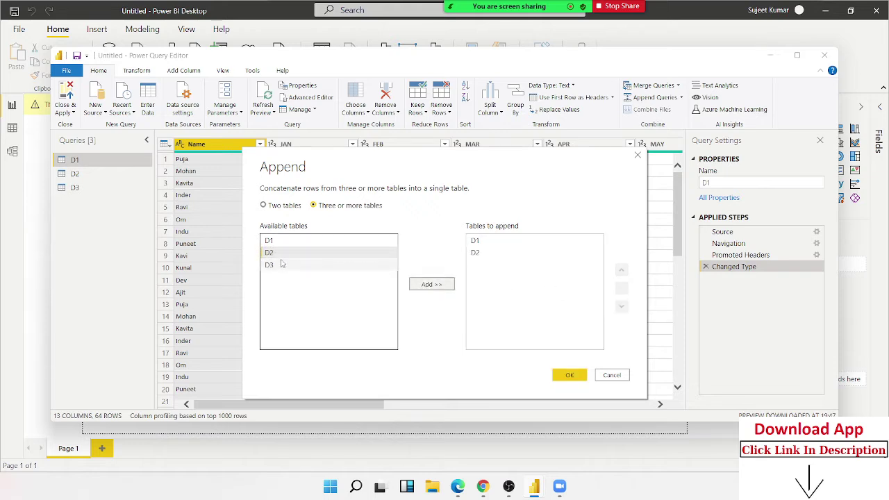
pyautogui.click(282, 264)
pyautogui.click(429, 286)
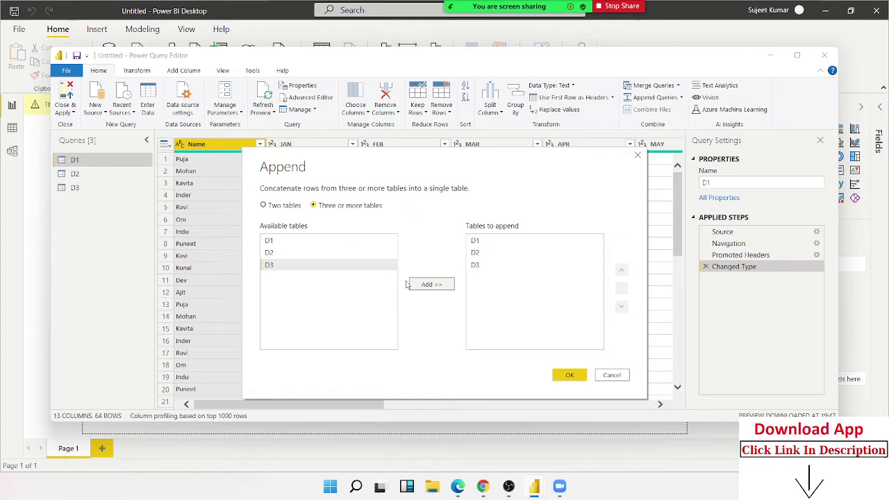
pyautogui.click(569, 376)
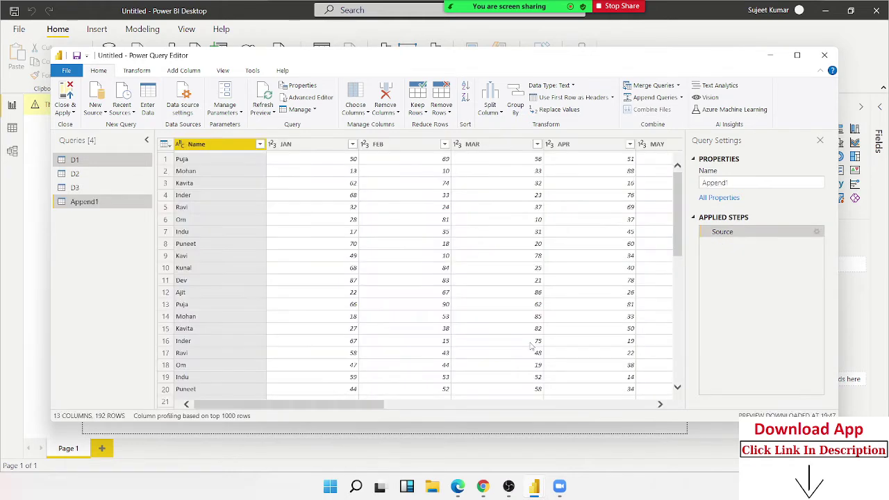
# Rename the Append1 query to 'Data'
pyautogui.moveTo(324, 404)
pyautogui.mouseDown()
pyautogui.moveTo(547, 433)
pyautogui.moveTo(651, 350)
pyautogui.mouseUp()
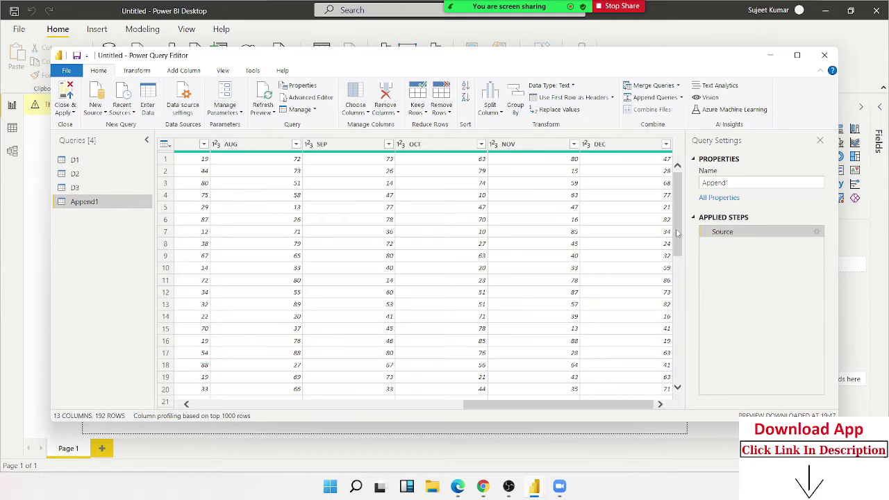
pyautogui.moveTo(677, 232)
pyautogui.mouseDown()
pyautogui.moveTo(681, 264)
pyautogui.moveTo(678, 177)
pyautogui.mouseUp()
pyautogui.rightClick(90, 202)
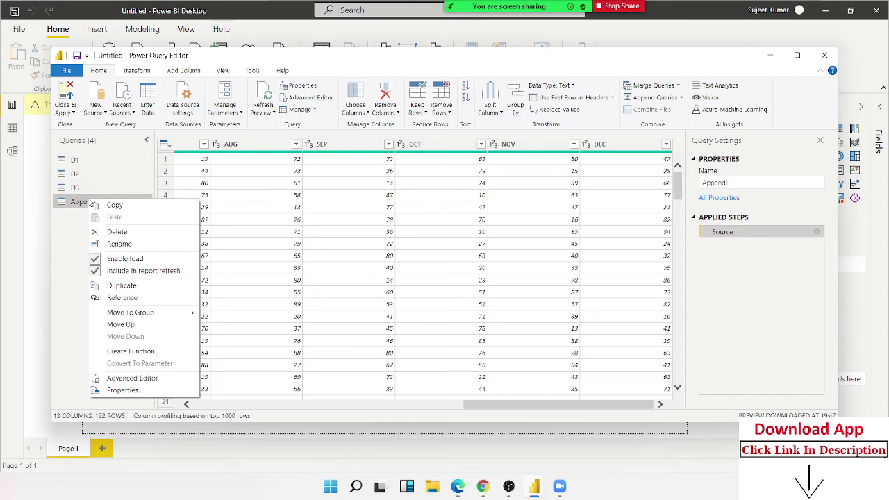
pyautogui.click(118, 245)
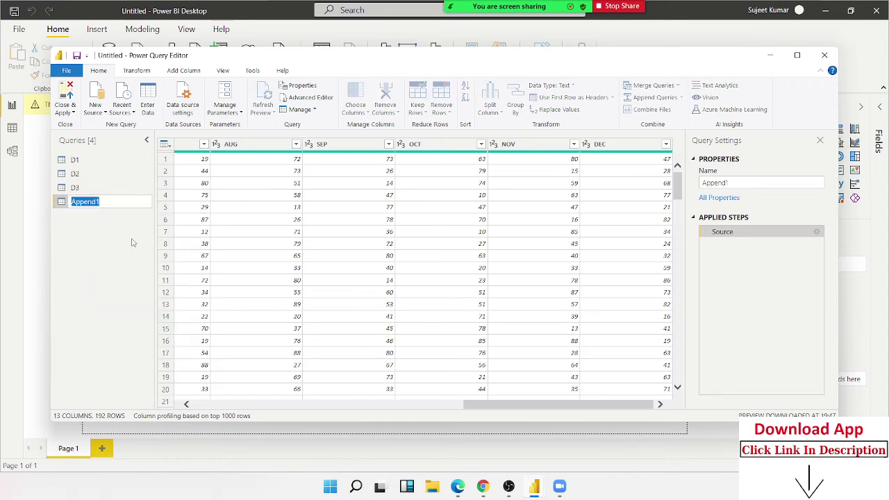
pyautogui.write('Data')
# Inspect the combined table's Name column and JAN values, then Close & Apply
pyautogui.moveTo(572, 405); pyautogui.dragTo(315, 371)
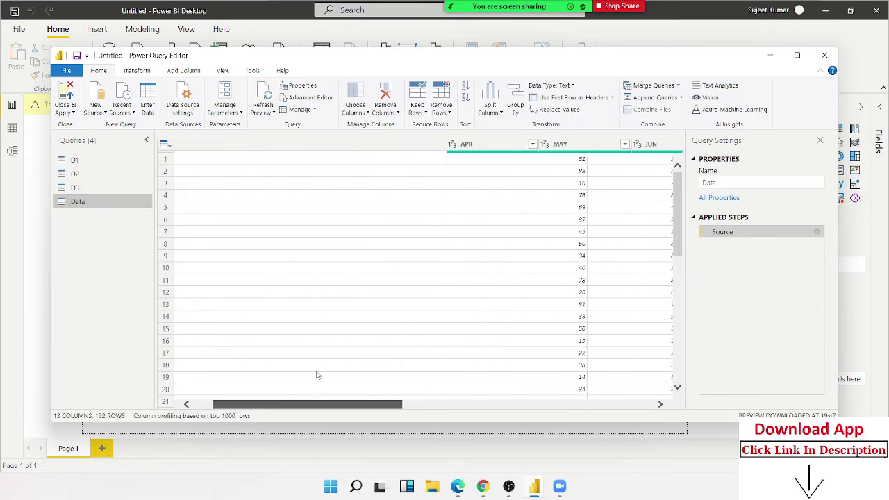
pyautogui.click(224, 371)
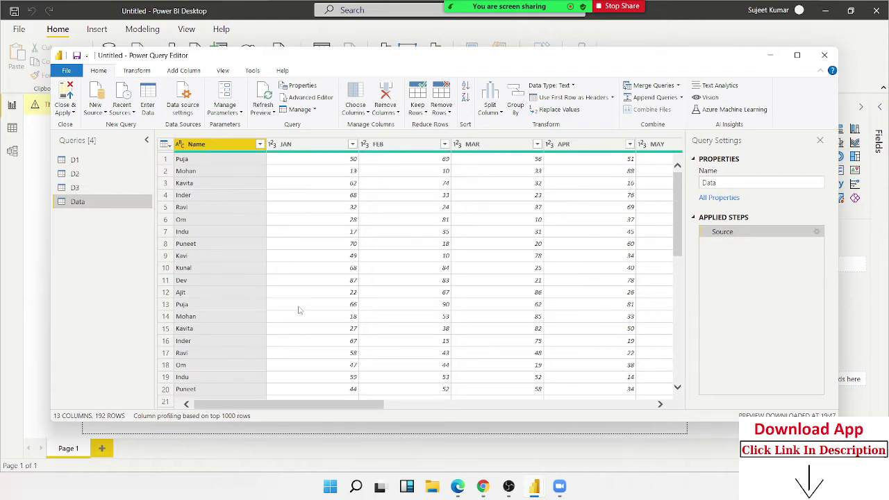
pyautogui.click(317, 394)
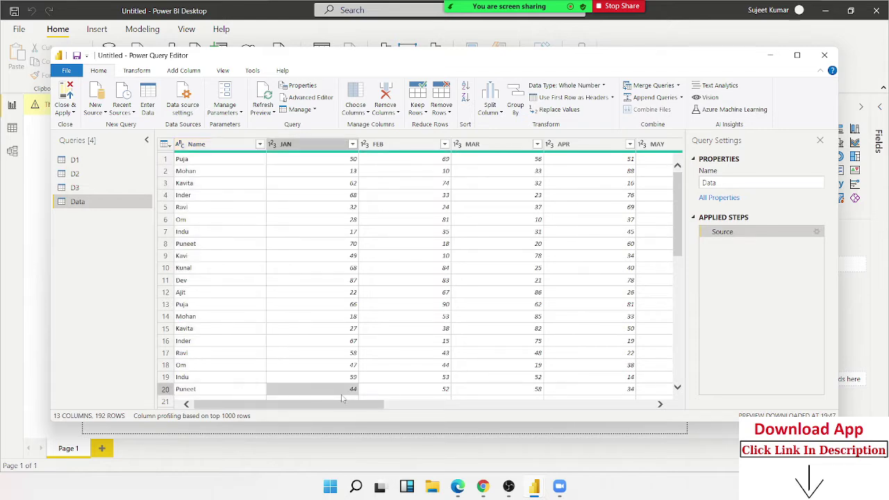
pyautogui.moveTo(332, 339)
pyautogui.mouseDown()
pyautogui.moveTo(485, 339)
pyautogui.moveTo(678, 357)
pyautogui.mouseUp()
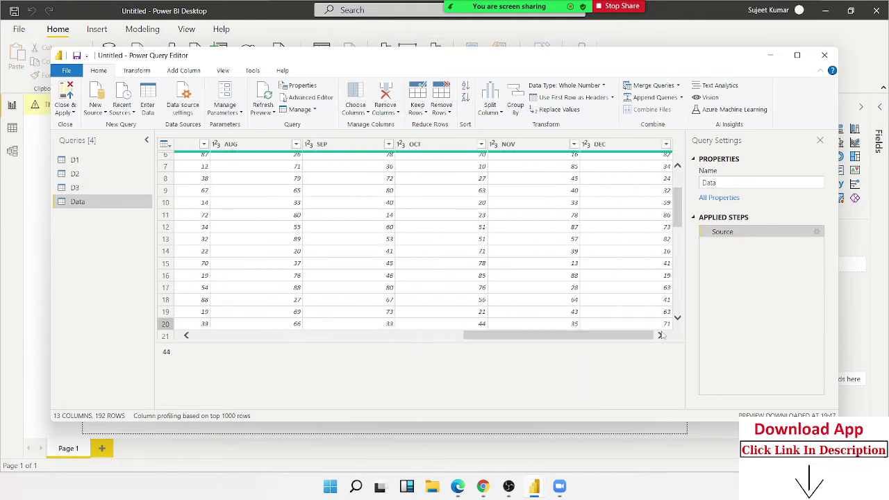
pyautogui.scroll(3, 461, 279)
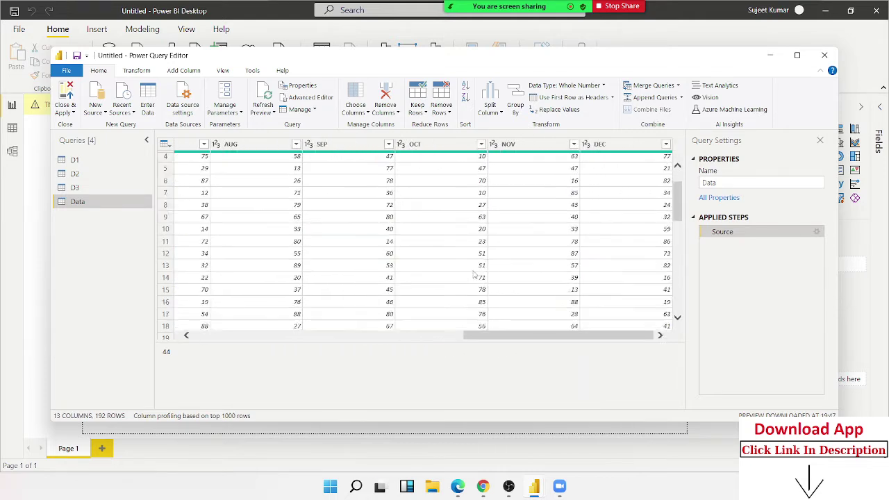
pyautogui.rightClick(93, 204)
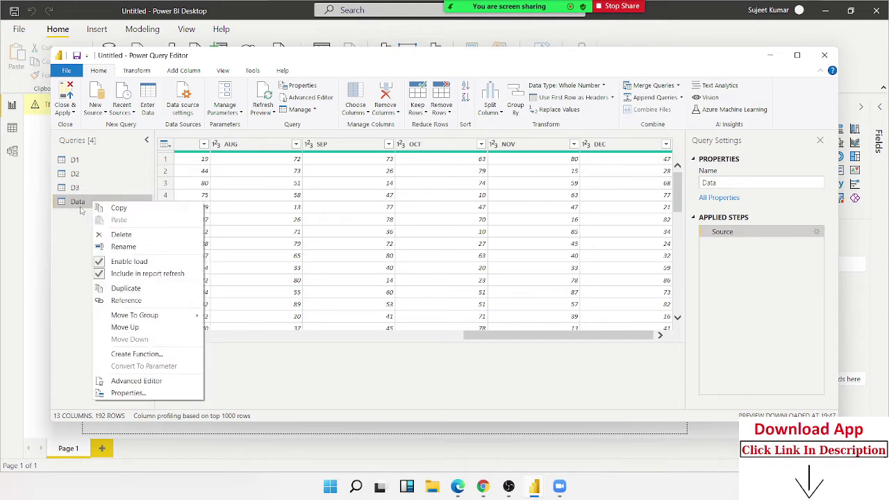
pyautogui.click(79, 203)
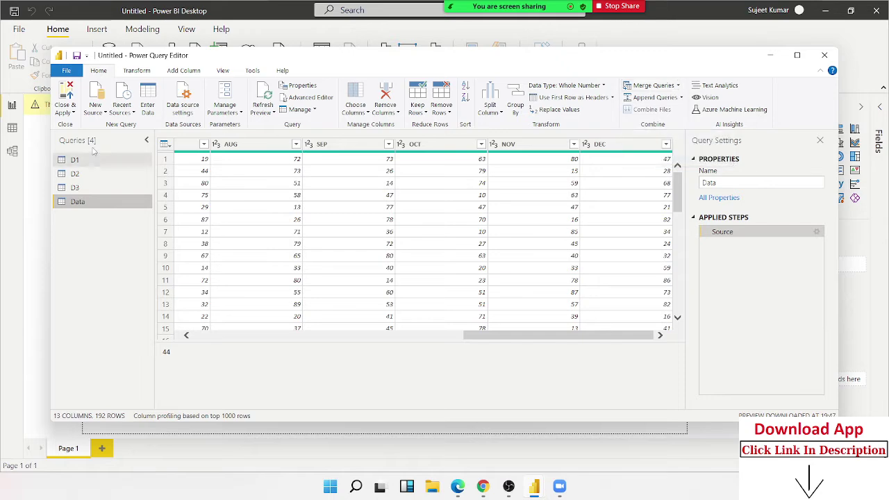
pyautogui.click(63, 99)
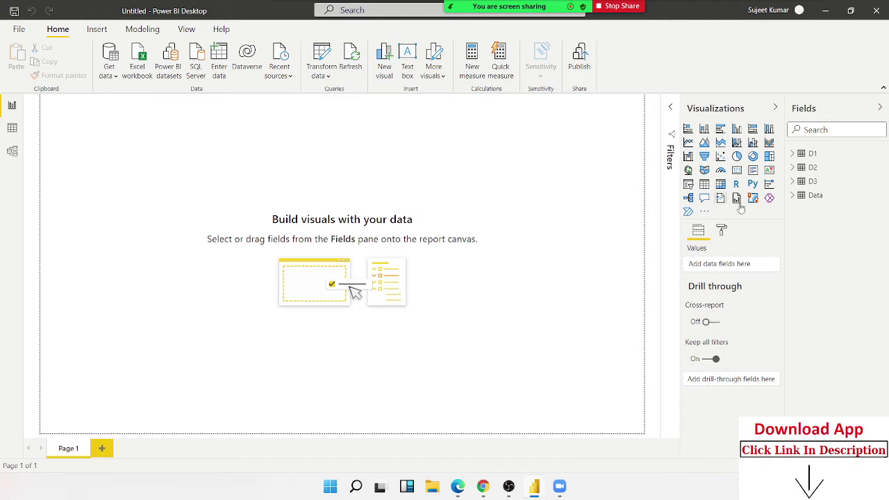
# Attempt to delete table D1 from the model, then dismiss the warning so D1 stays
pyautogui.rightClick(830, 156)
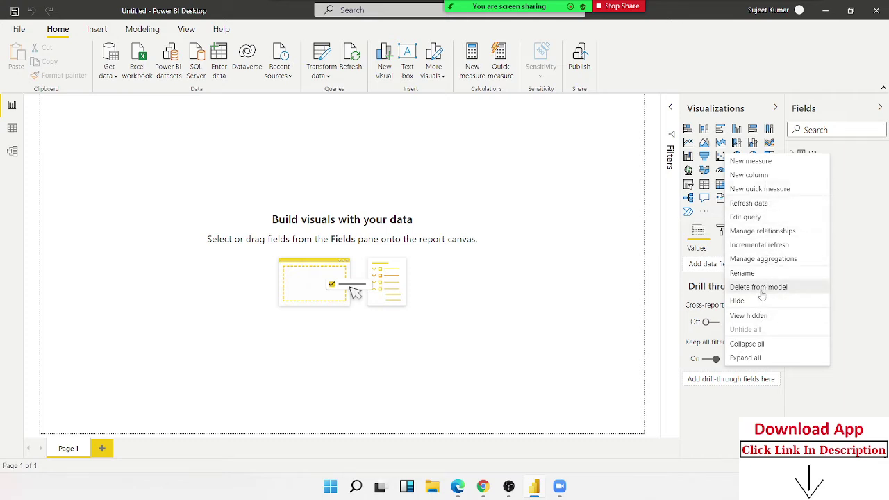
pyautogui.click(758, 287)
pyautogui.click(501, 261)
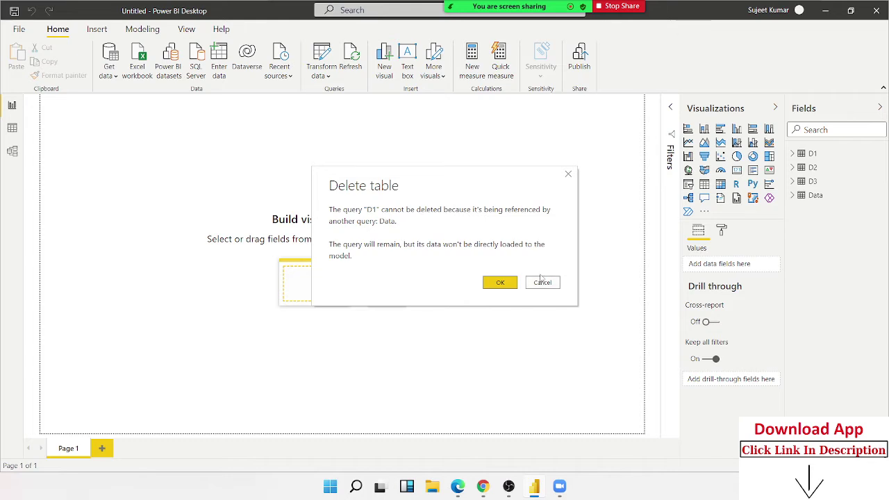
pyautogui.click(547, 284)
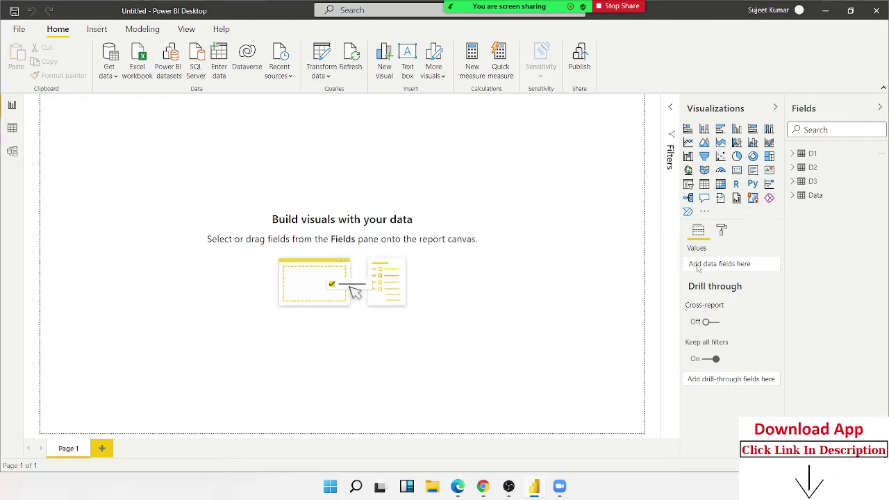
# In Data view, browse the rows of tables D2 and D3
pyautogui.click(818, 197)
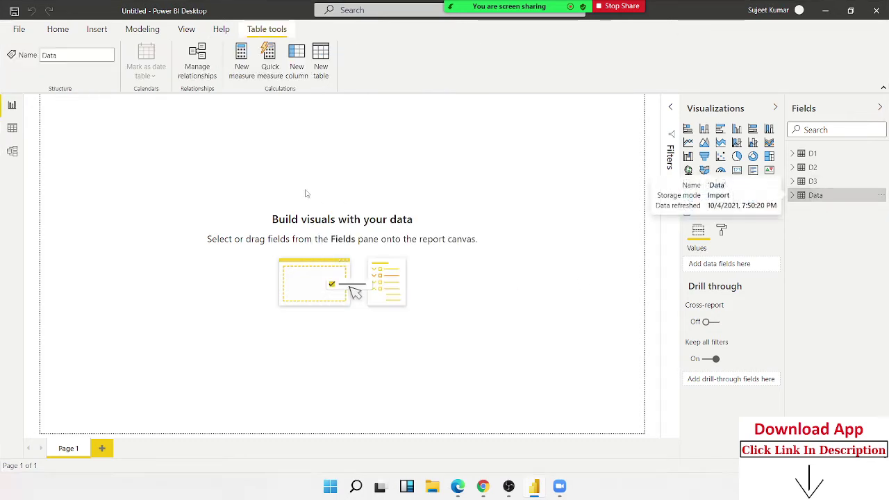
pyautogui.click(14, 131)
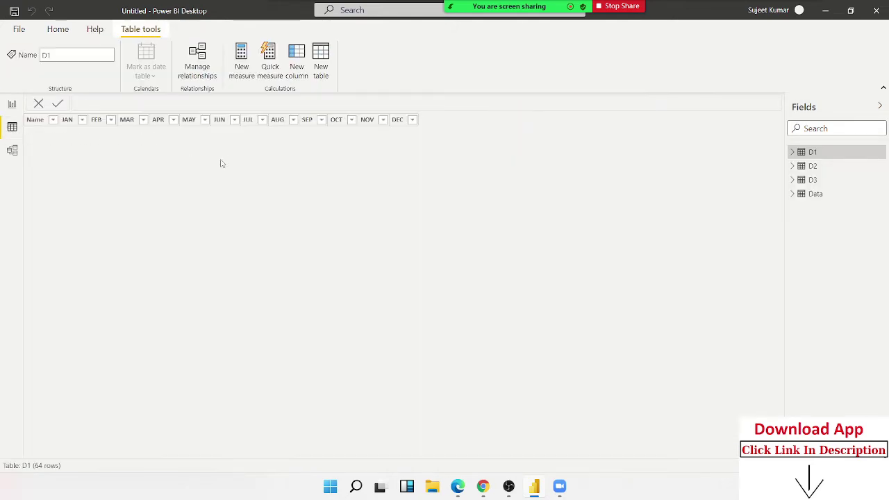
pyautogui.scroll(-4, 264, 229)
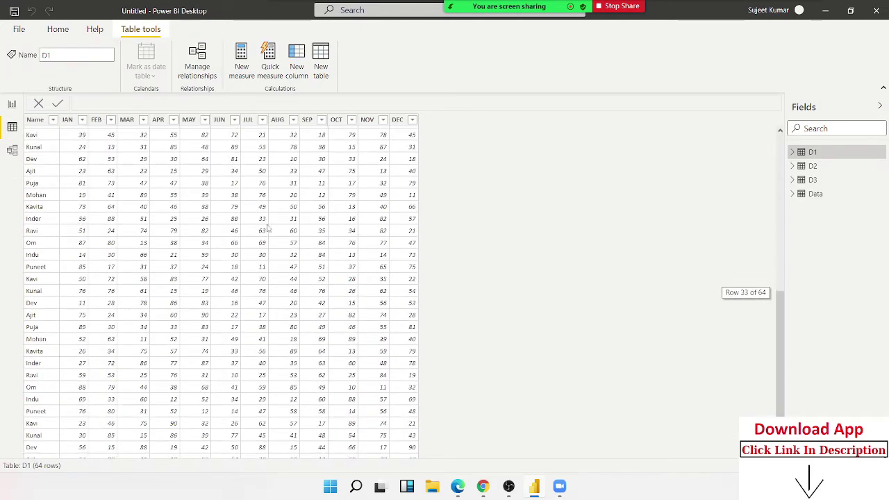
pyautogui.scroll(-3, 245, 269)
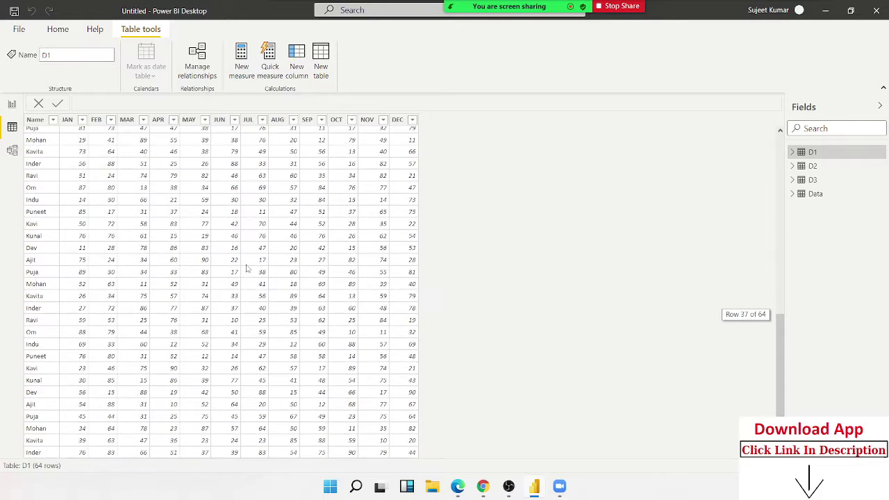
pyautogui.click(812, 166)
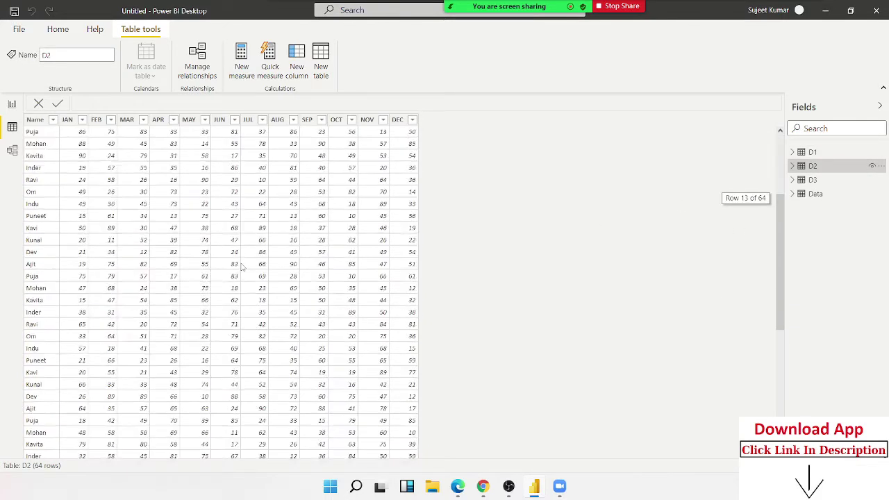
pyautogui.click(813, 180)
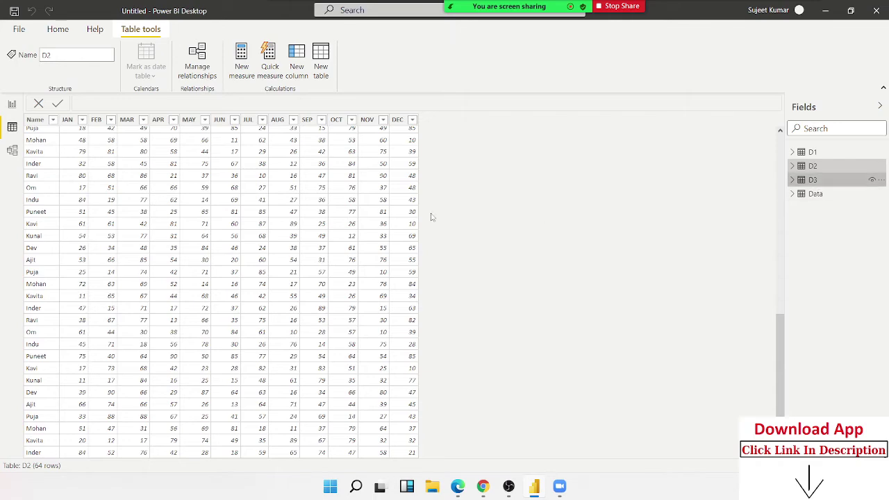
pyautogui.scroll(-10, 303, 220)
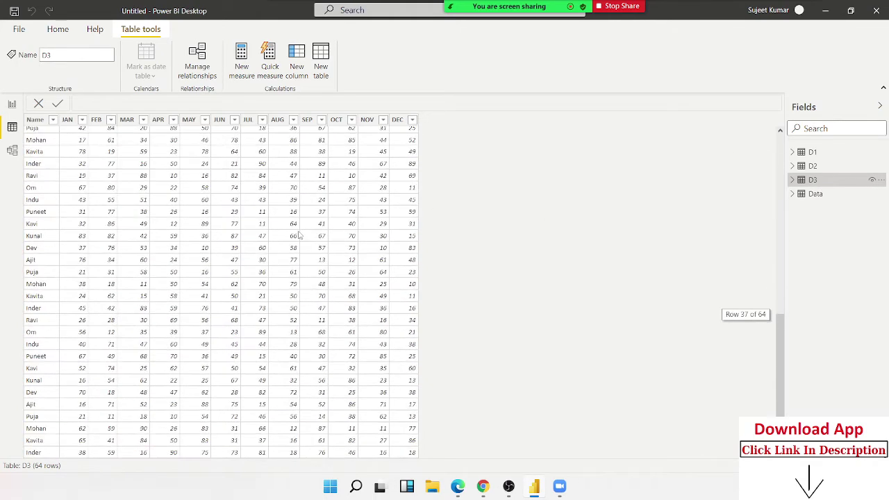
# Scroll through the combined Data table's 192 rows
pyautogui.click(814, 194)
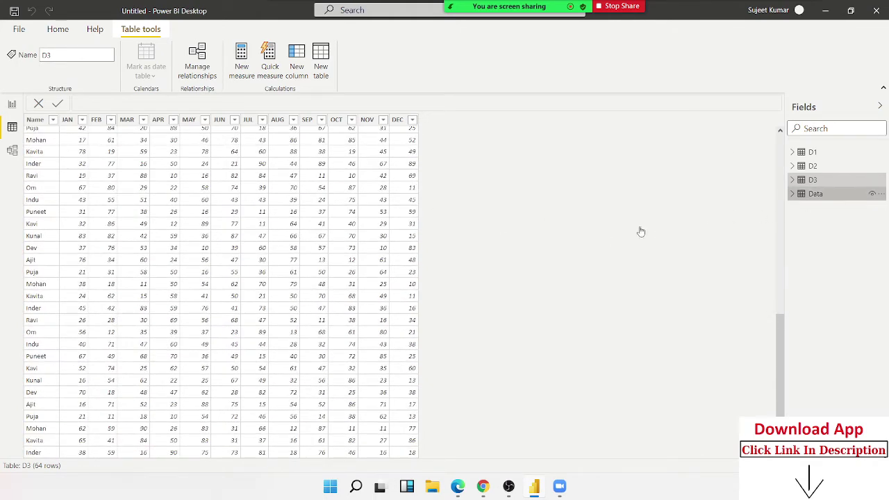
pyautogui.scroll(-5, 156, 231)
pyautogui.scroll(-10, 156, 231)
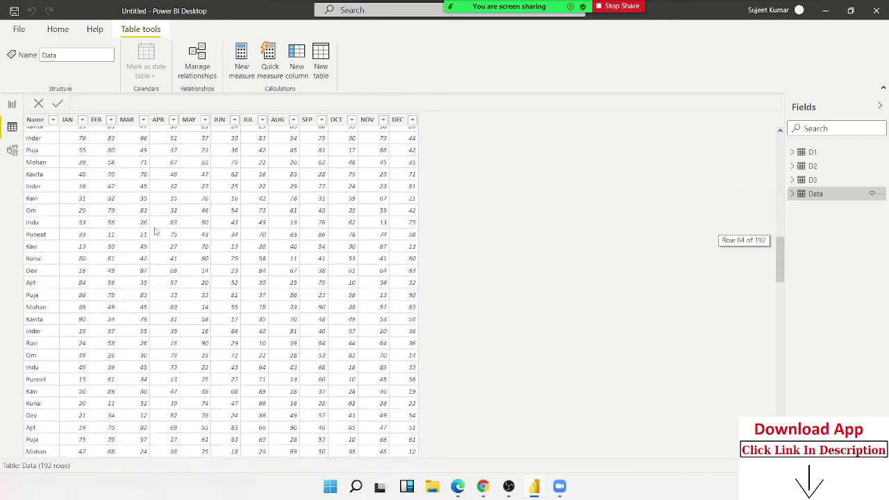
pyautogui.scroll(-15, 156, 231)
pyautogui.scroll(-15, 156, 231)
pyautogui.scroll(-5, 155, 231)
pyautogui.scroll(-5, 155, 231)
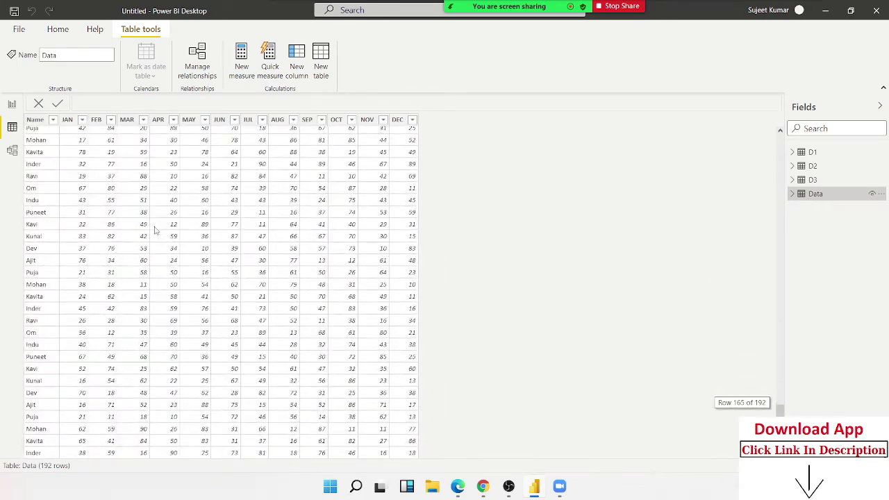
pyautogui.scroll(15, 155, 286)
pyautogui.scroll(20, 132, 243)
pyautogui.scroll(20, 122, 228)
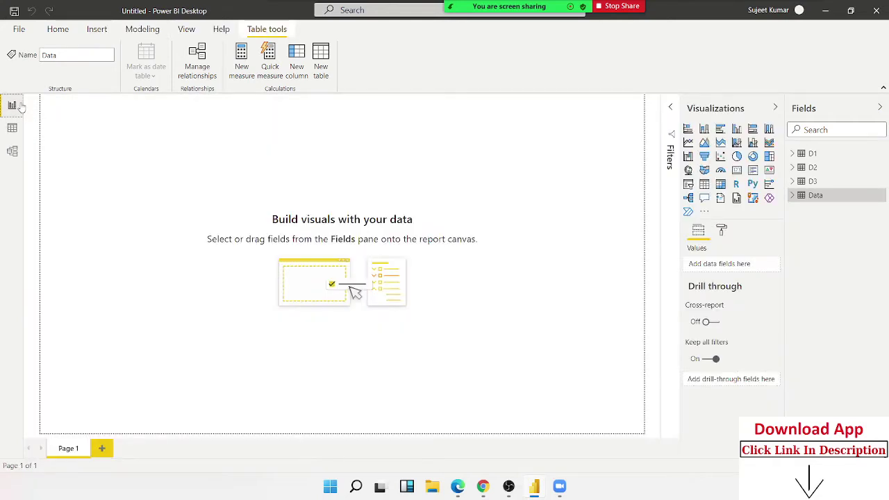
# Start a report table visual with Data's Name field and add APR, AUG, DEC and JAN
pyautogui.click(12, 105)
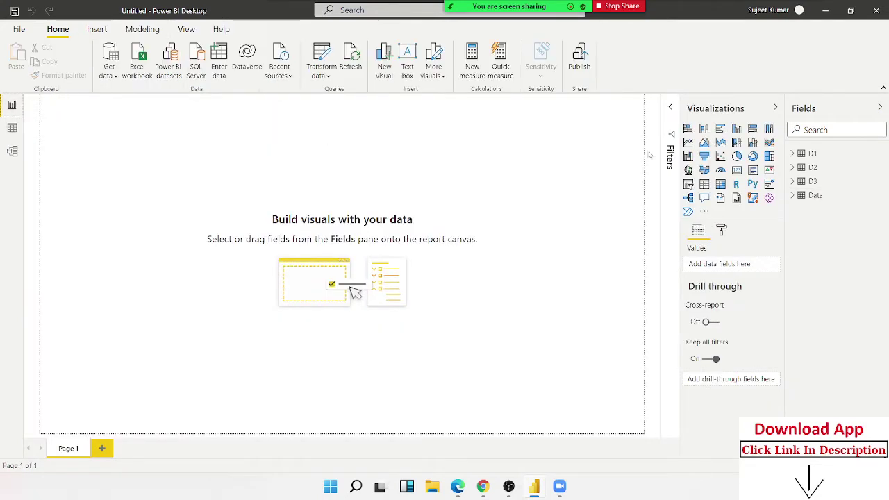
pyautogui.click(795, 198)
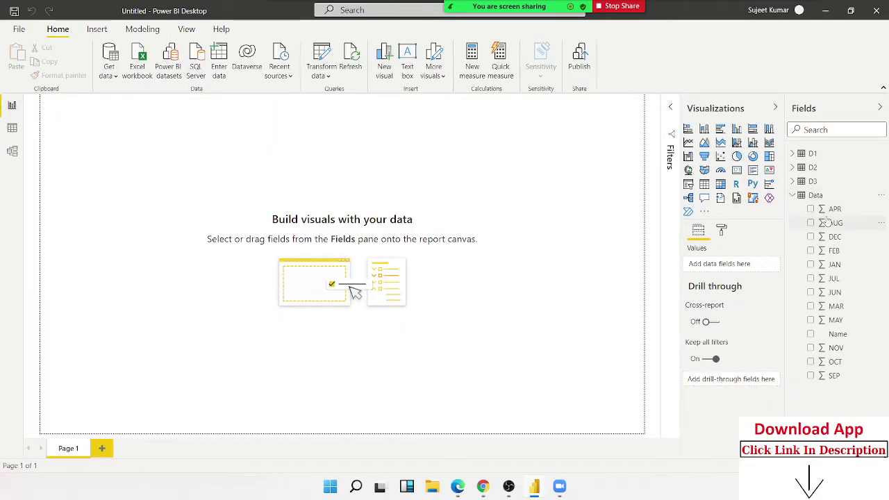
pyautogui.moveTo(833, 334)
pyautogui.mouseDown()
pyautogui.moveTo(242, 161)
pyautogui.moveTo(745, 202)
pyautogui.mouseUp()
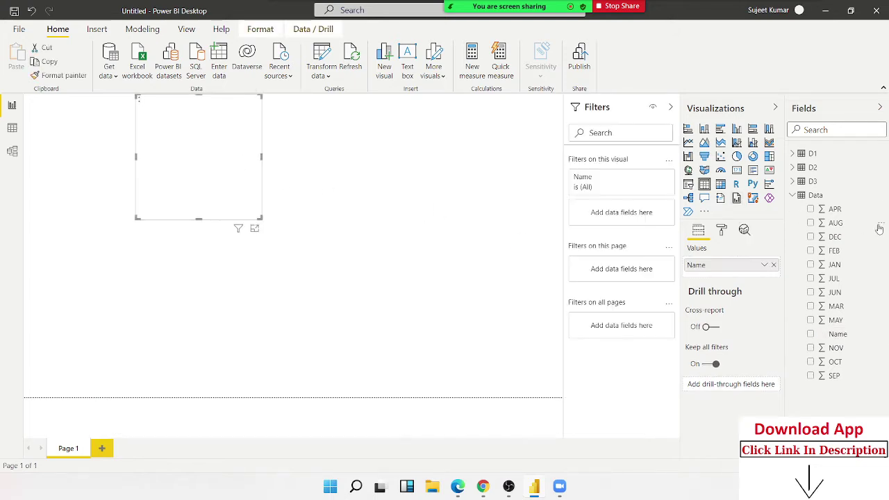
pyautogui.click(810, 209)
pyautogui.click(810, 222)
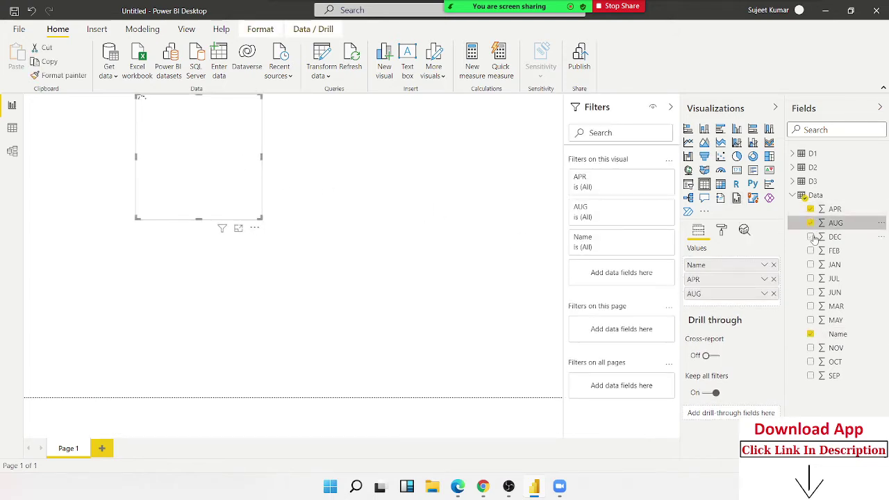
pyautogui.click(810, 237)
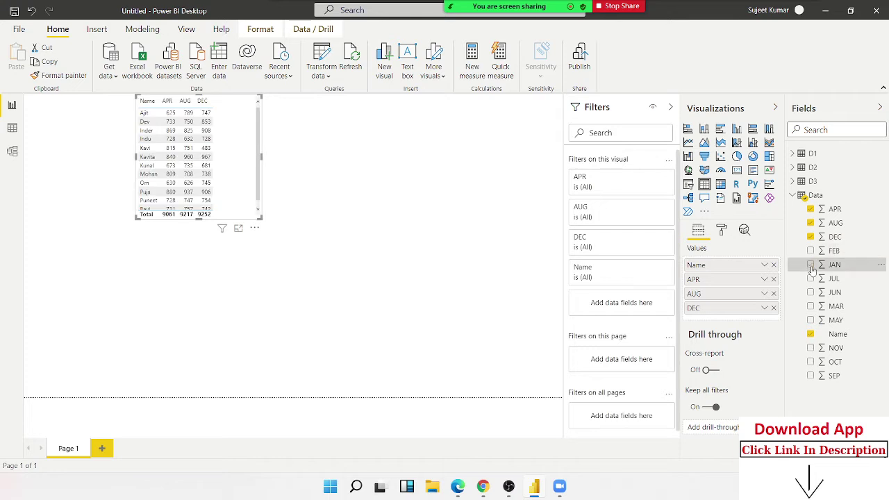
pyautogui.click(811, 265)
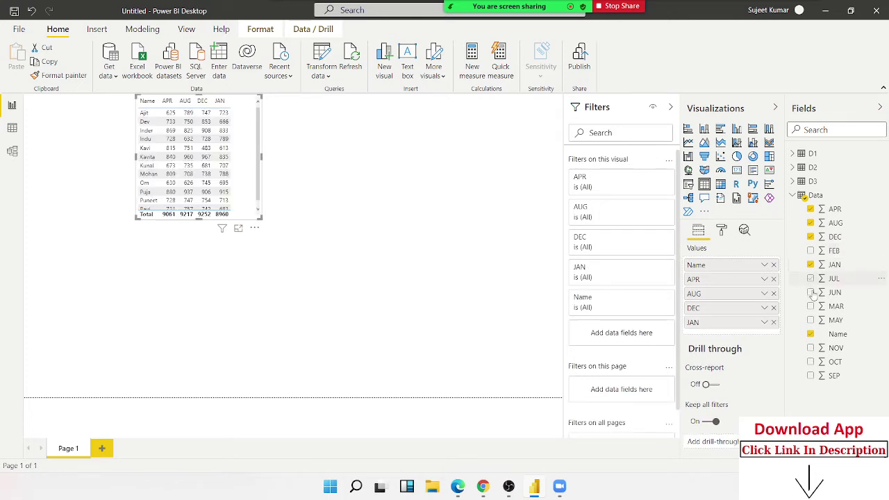
# Add JUL, JUN, MAR, MAY, NOV, OCT and SEP to the table, then widen it
pyautogui.click(811, 278)
pyautogui.click(810, 293)
pyautogui.click(810, 306)
pyautogui.click(810, 320)
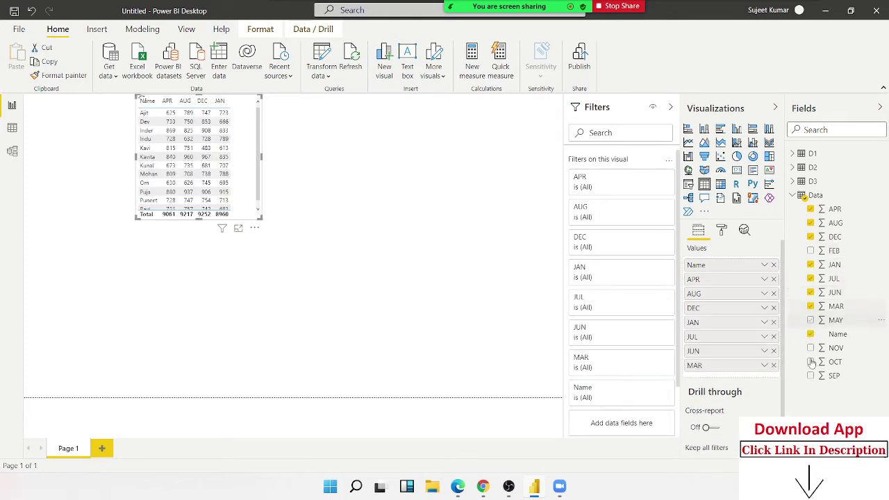
pyautogui.click(810, 348)
pyautogui.click(811, 362)
pyautogui.click(810, 376)
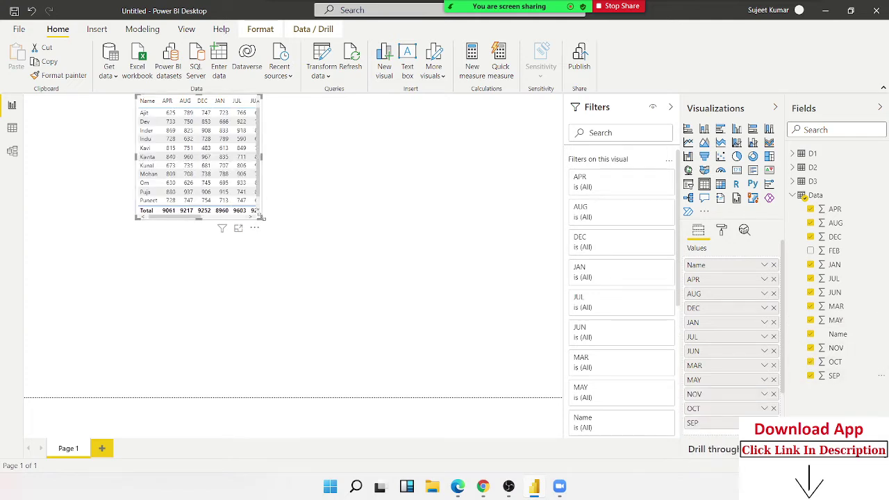
pyautogui.moveTo(372, 271); pyautogui.dragTo(364, 234)
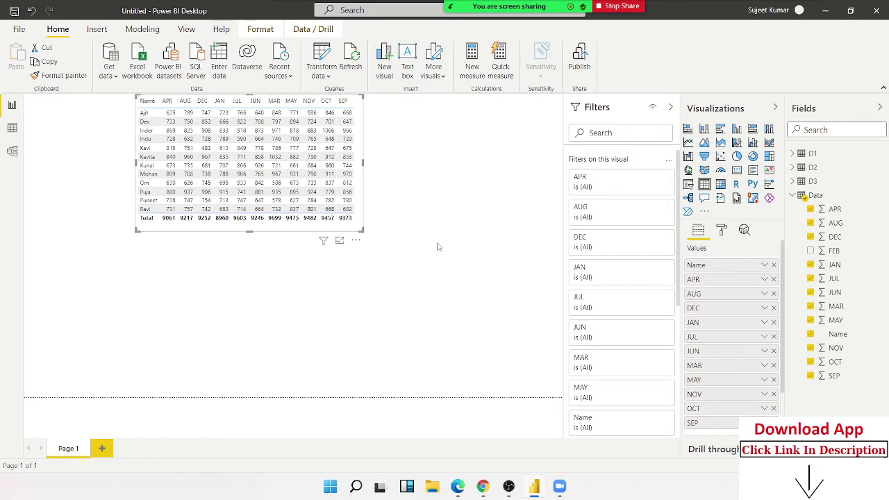
# Launch Excel from the Start search and create a blank workbook
pyautogui.moveTo(462, 496)
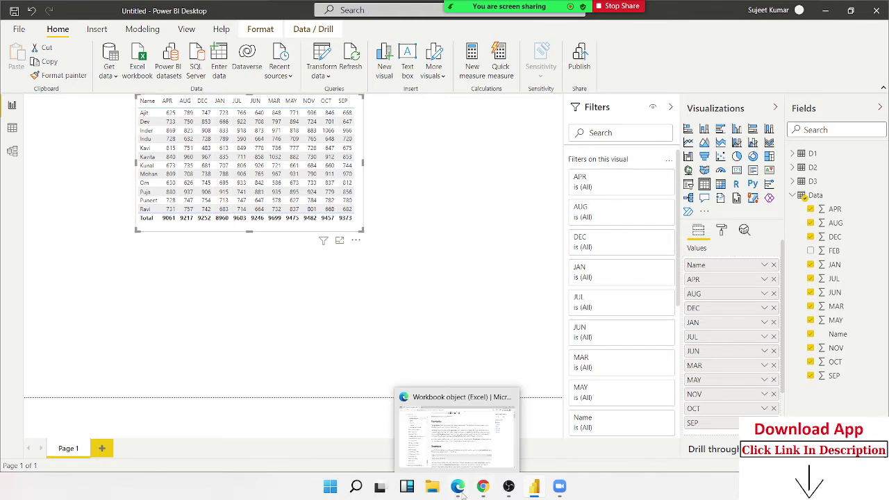
pyautogui.press('super')
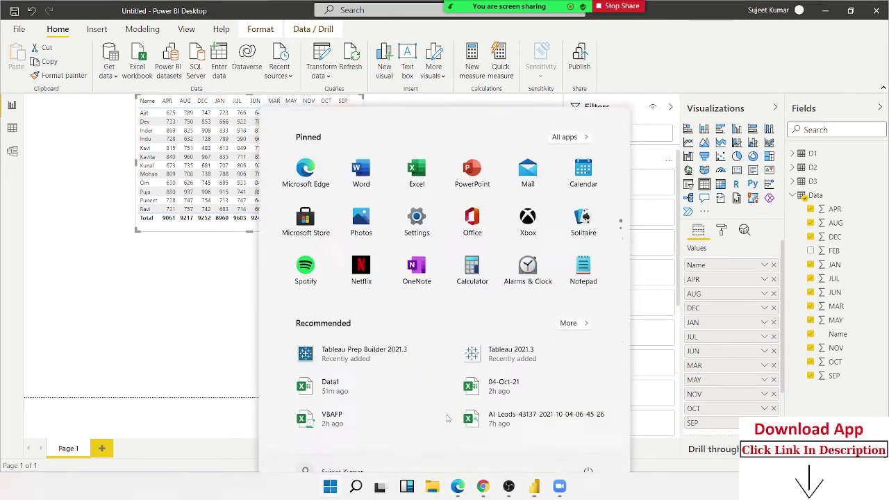
pyautogui.write('exce')
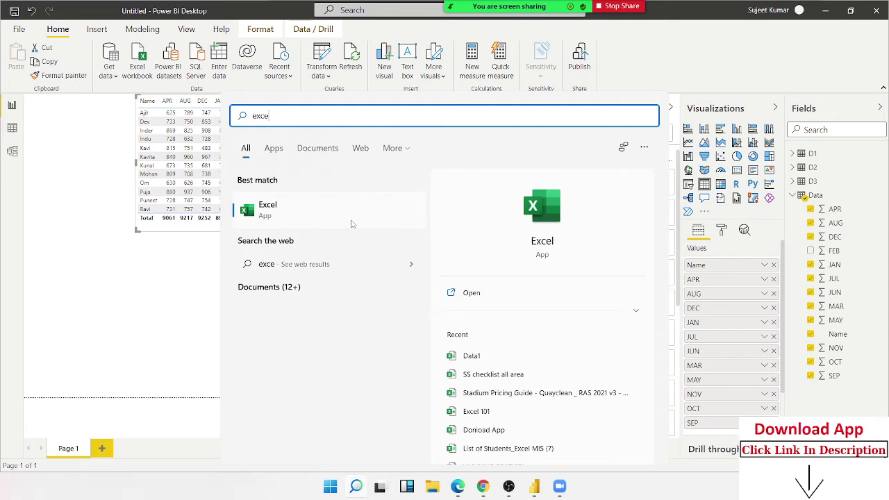
pyautogui.click(351, 223)
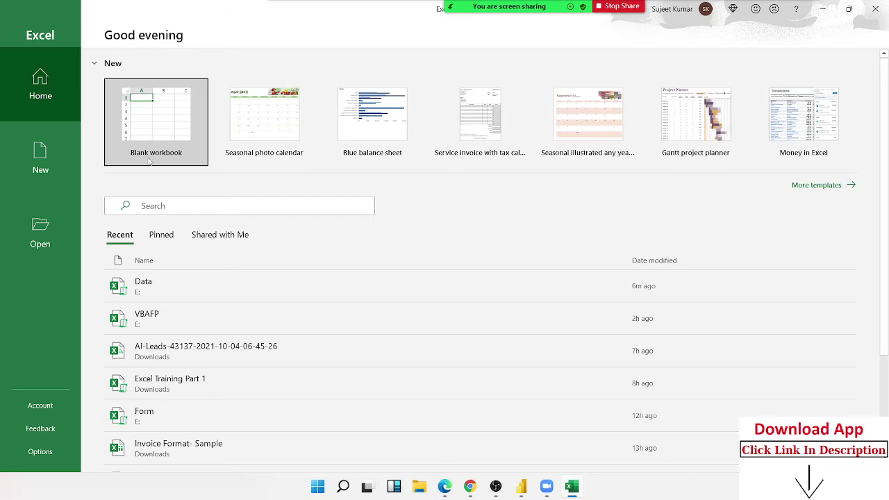
pyautogui.click(148, 161)
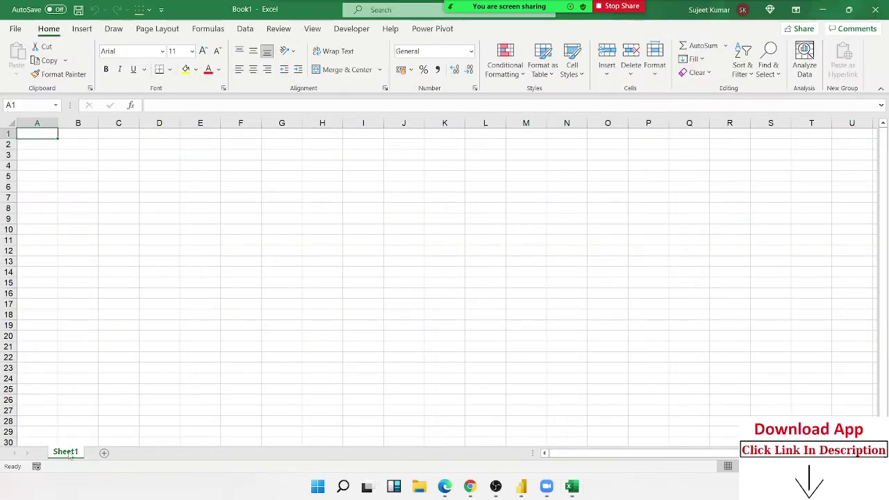
# Reopen the recent Data workbook with sheets D1–D3, then bring up File Explorer
pyautogui.doubleClick(68, 452)
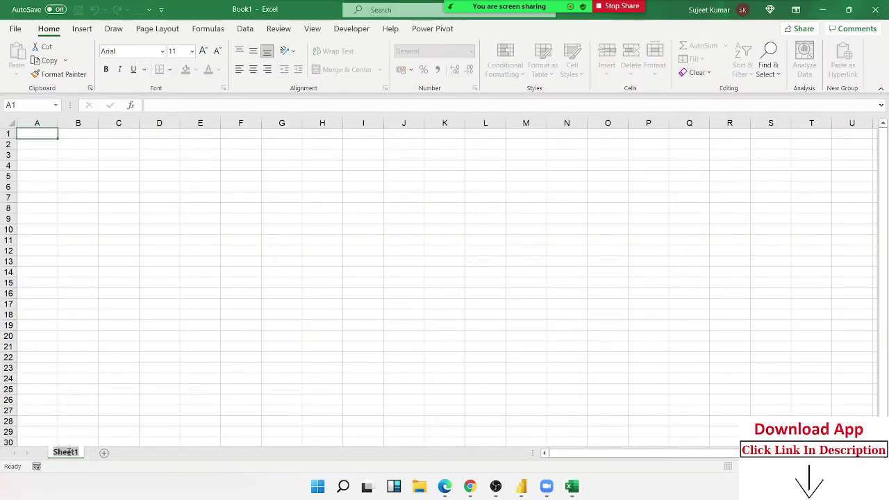
pyautogui.click(15, 29)
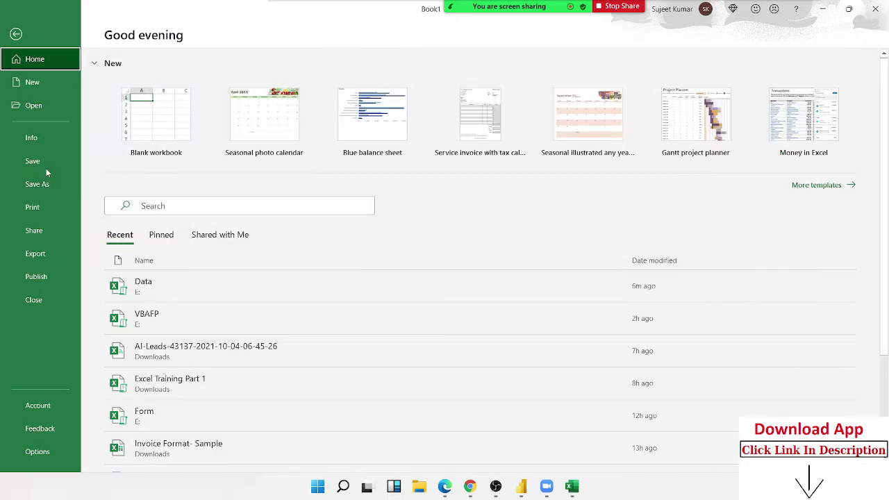
pyautogui.click(50, 109)
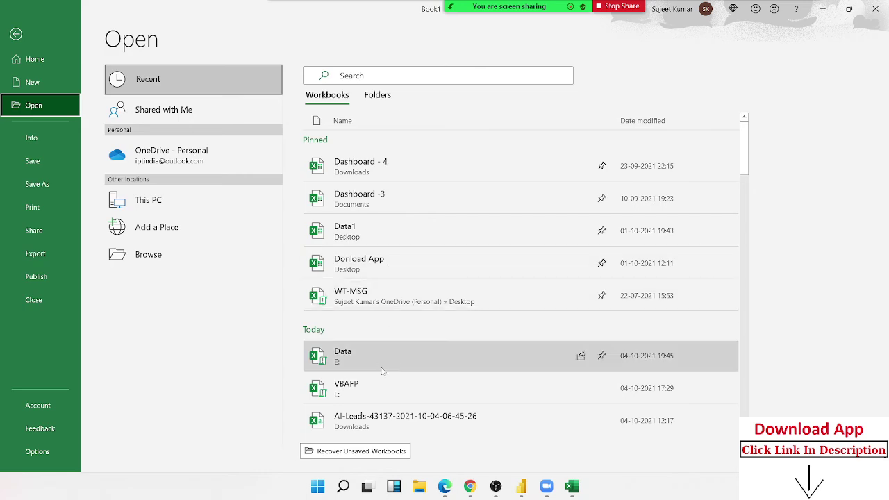
pyautogui.press('Escape')
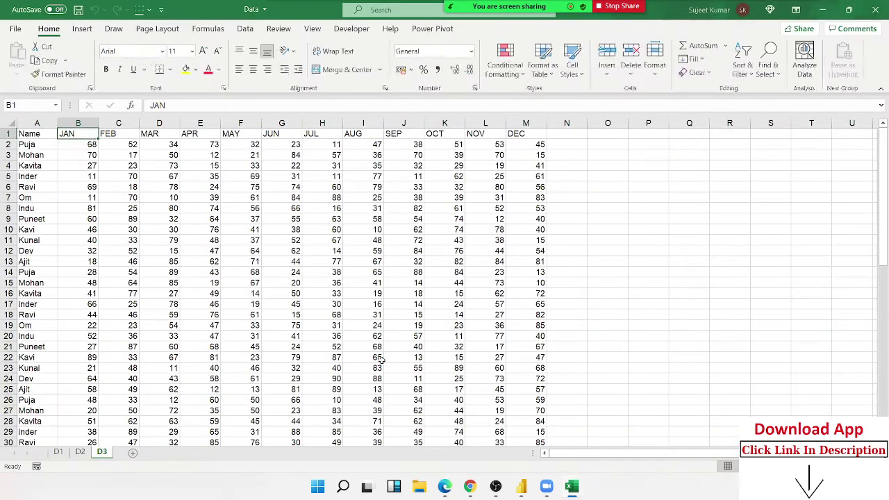
pyautogui.click(417, 487)
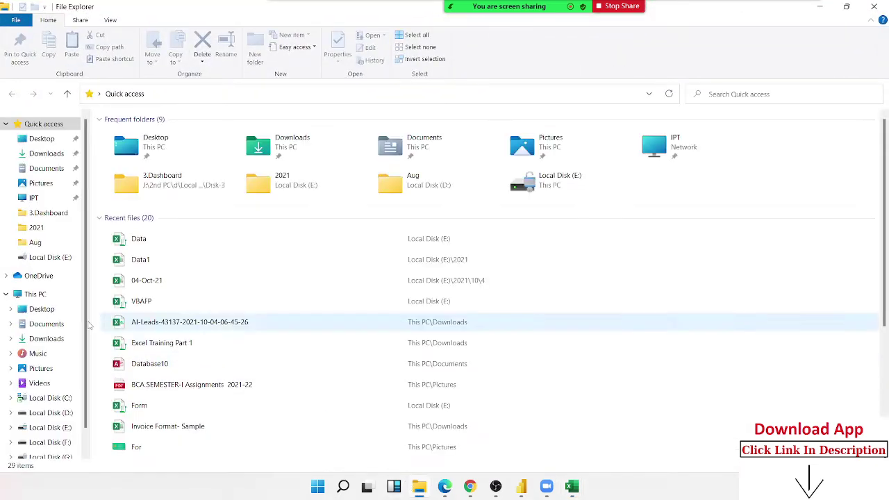
# Browse to E:\2021\Data to see files 1–6, then switch back to Power BI Desktop
pyautogui.click(46, 428)
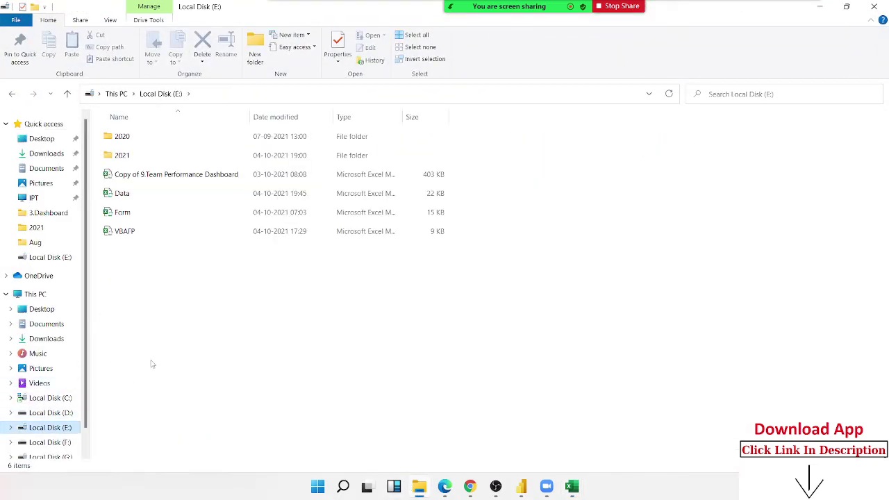
pyautogui.click(146, 155)
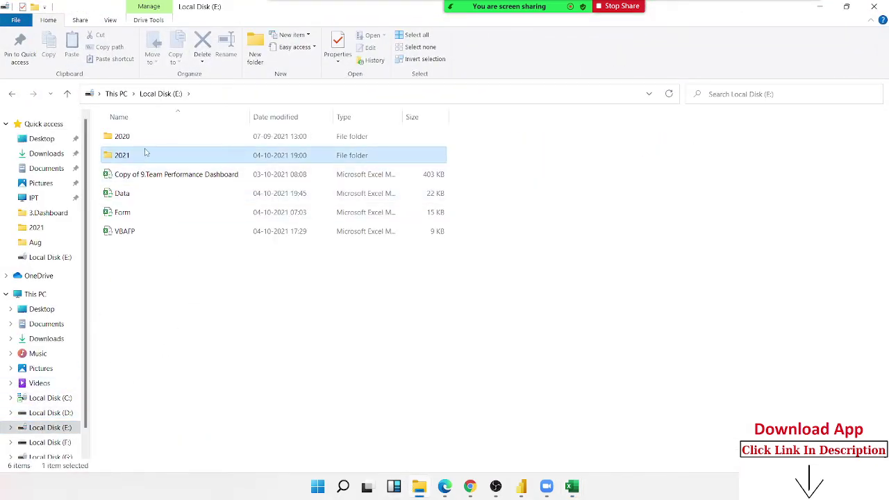
pyautogui.doubleClick(147, 155)
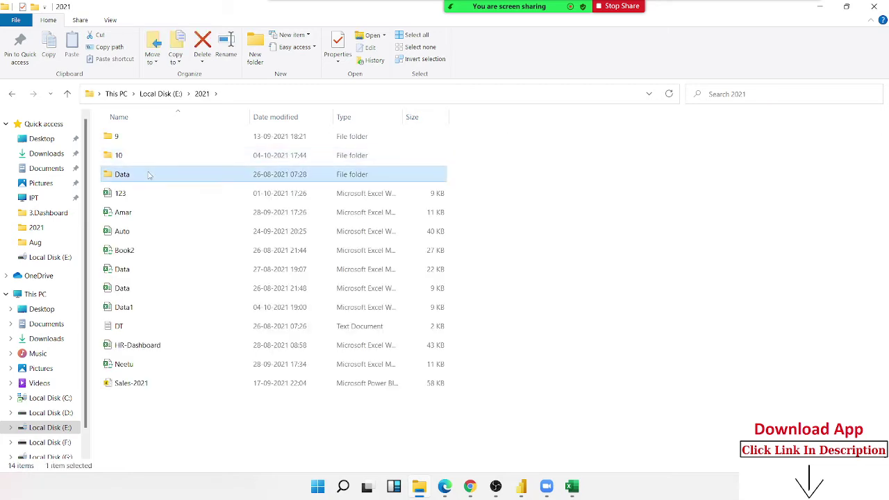
pyautogui.doubleClick(153, 174)
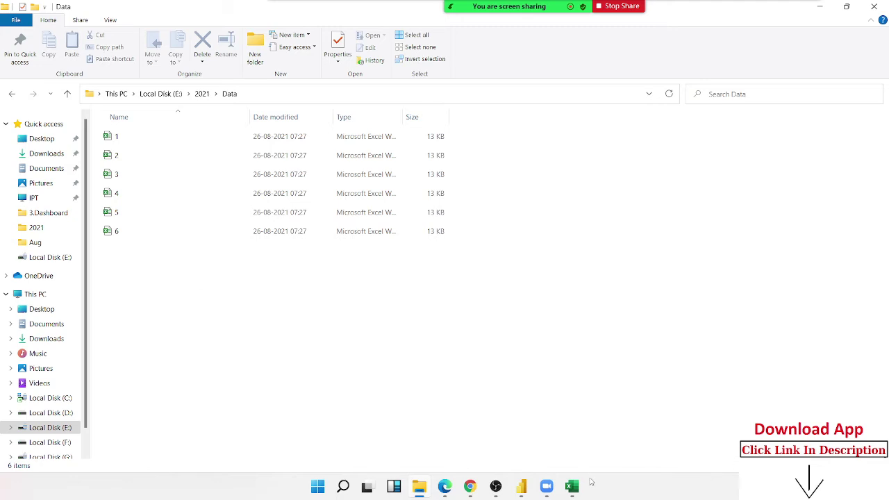
pyautogui.moveTo(572, 484)
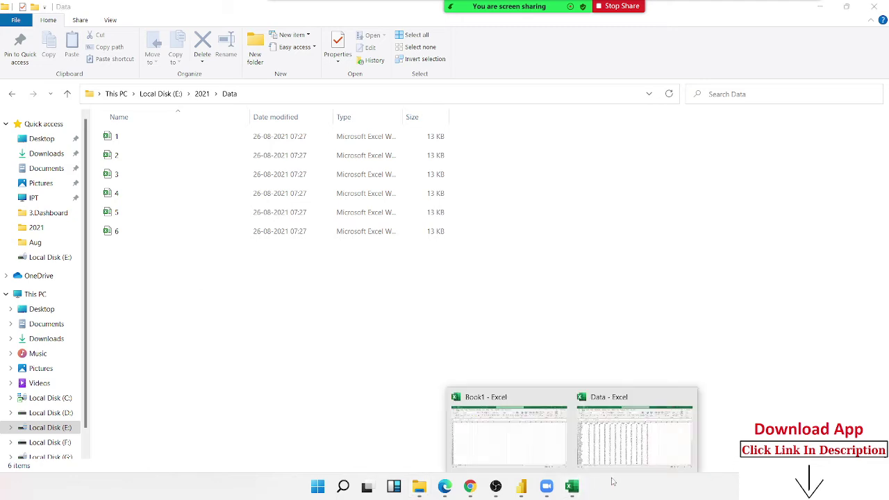
pyautogui.click(521, 487)
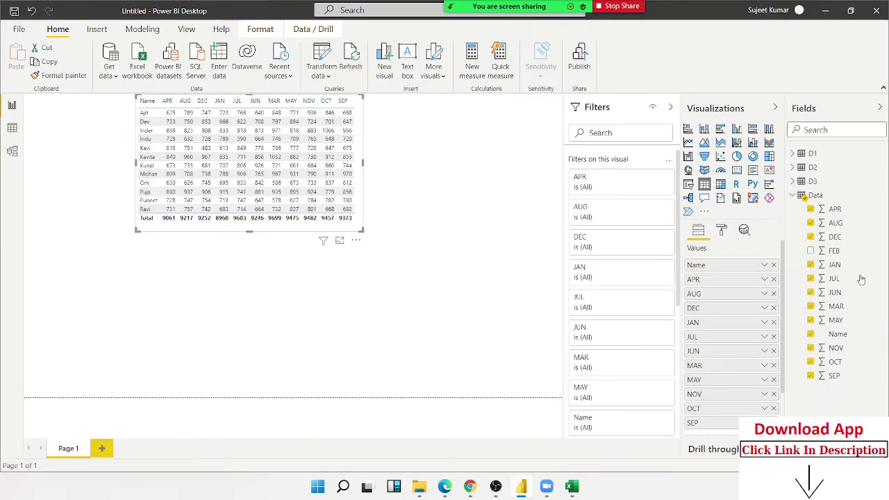
# Deselect the visual, collapse the Data field list, and open Get data > More for all connectors
pyautogui.press('Escape')
pyautogui.click(792, 195)
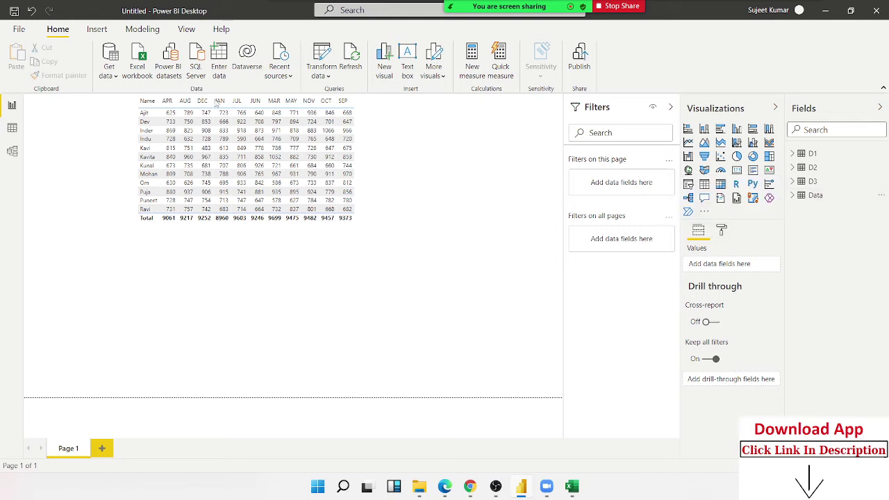
pyautogui.click(111, 75)
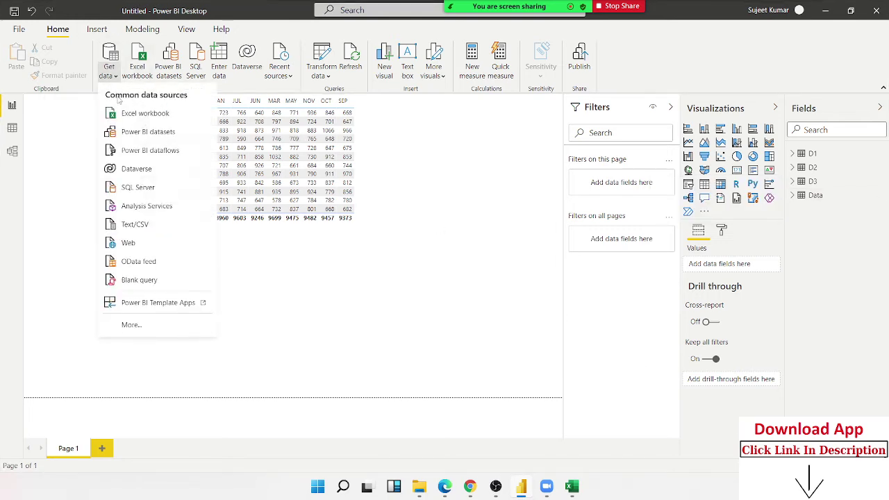
pyautogui.click(157, 326)
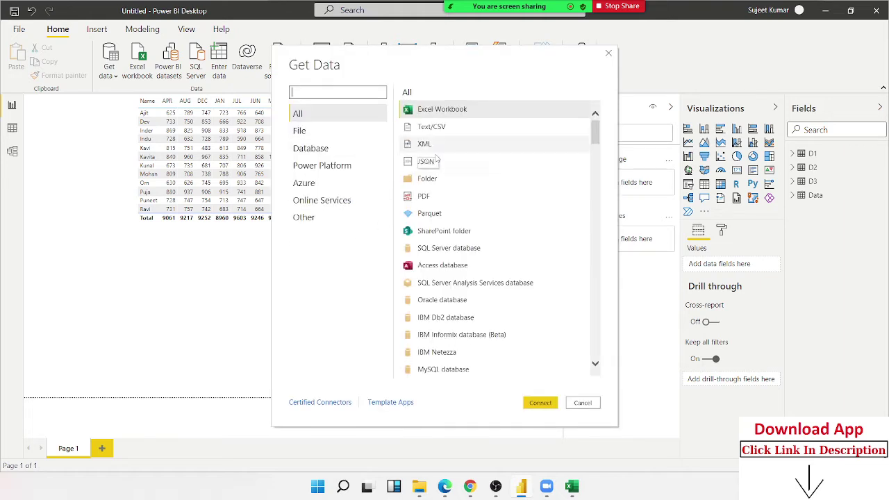
# Choose the Folder connector and browse to E:\2021\Data as its folder path
pyautogui.click(430, 181)
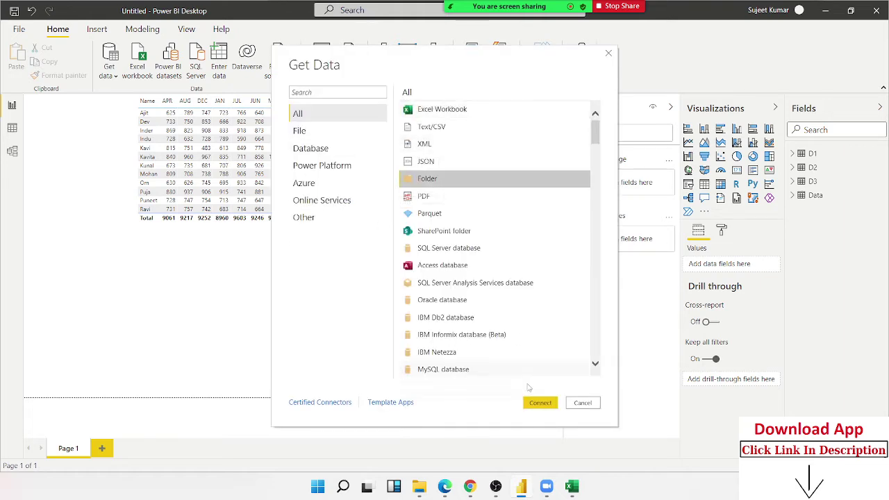
pyautogui.click(532, 404)
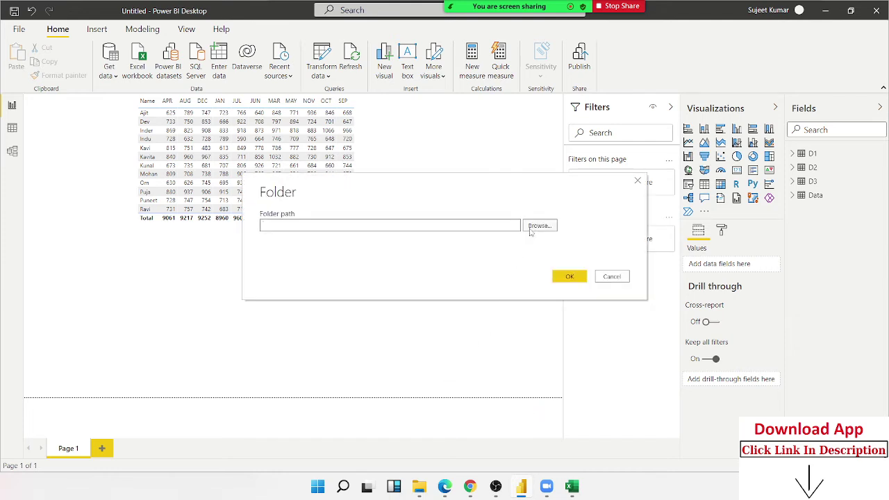
pyautogui.click(539, 226)
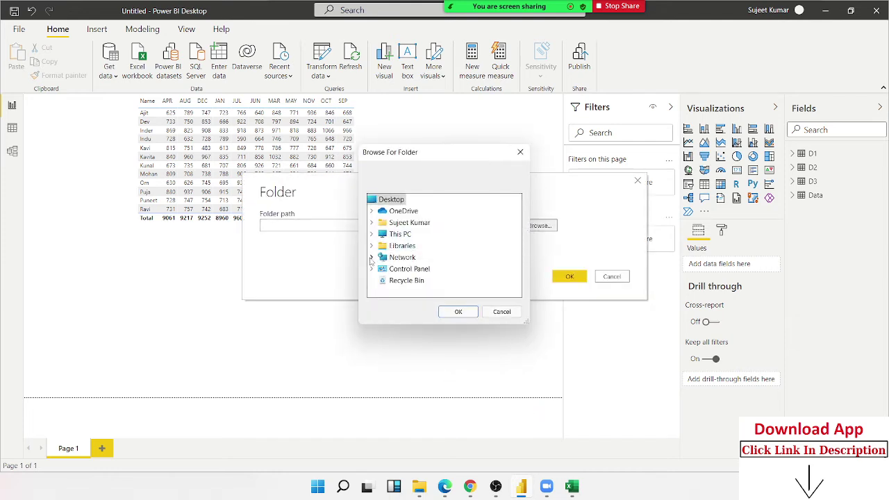
pyautogui.click(371, 234)
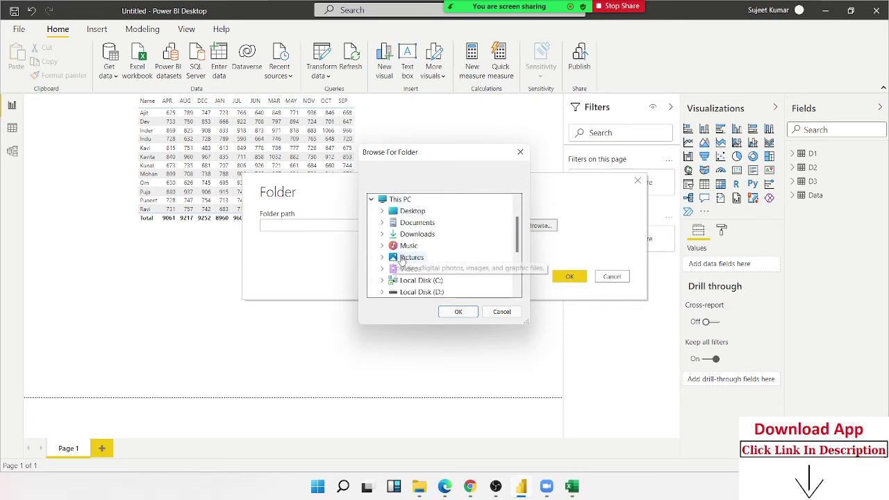
pyautogui.scroll(-1, 384, 273)
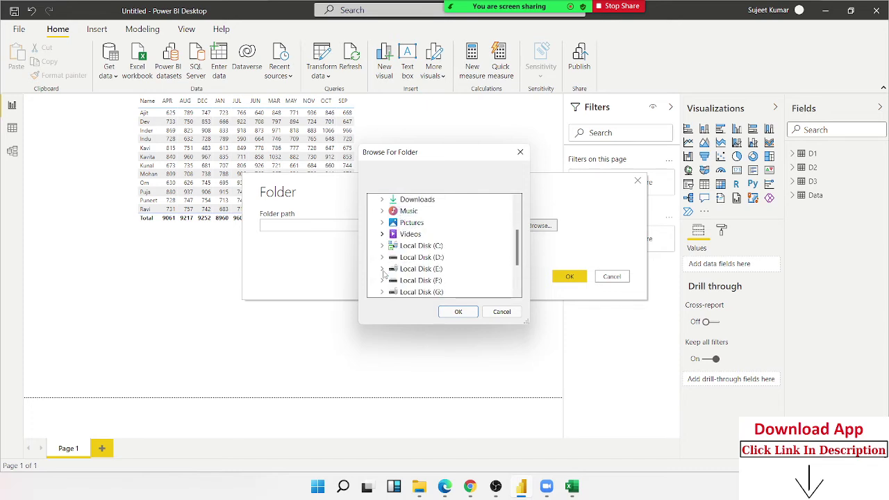
pyautogui.click(382, 269)
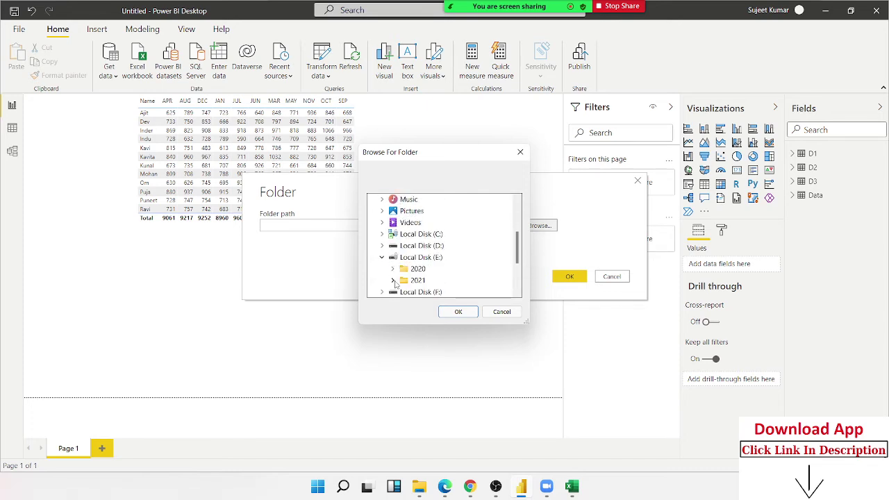
pyautogui.click(392, 281)
pyautogui.click(402, 281)
pyautogui.scroll(-2, 450, 292)
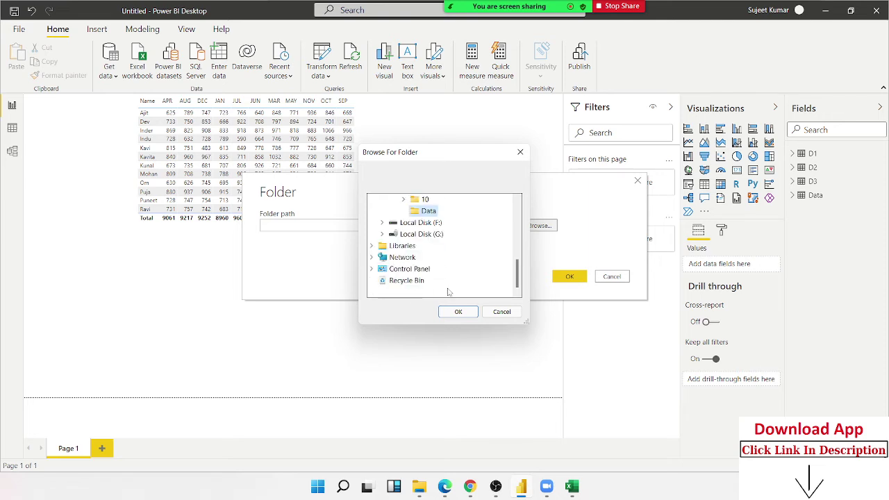
pyautogui.click(457, 313)
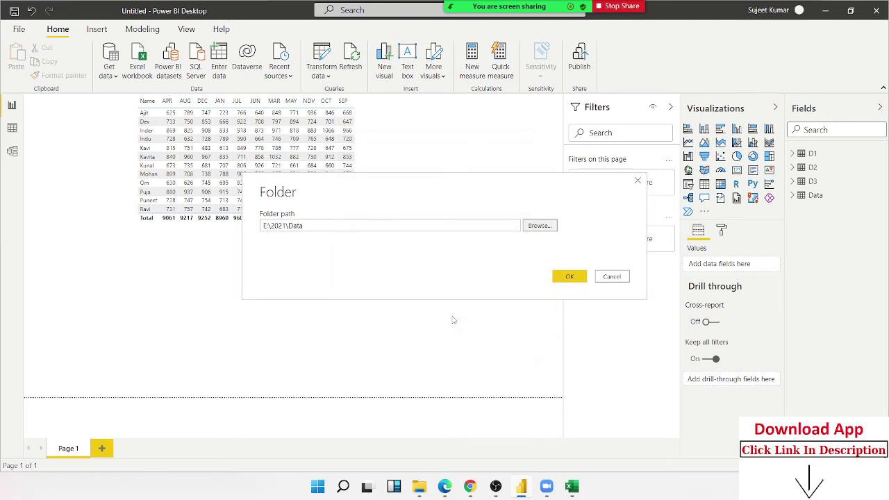
# Confirm the E:\2021\Data folder and choose Combine & Load for its six Excel files
pyautogui.click(565, 280)
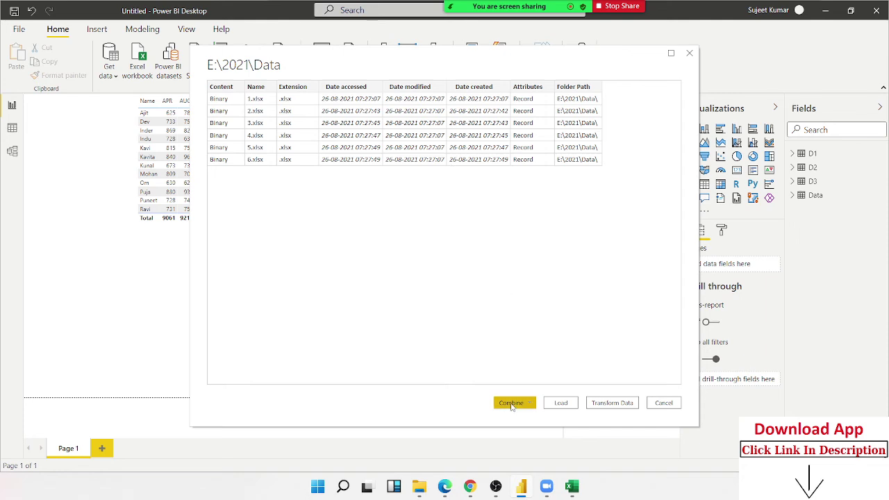
pyautogui.click(511, 405)
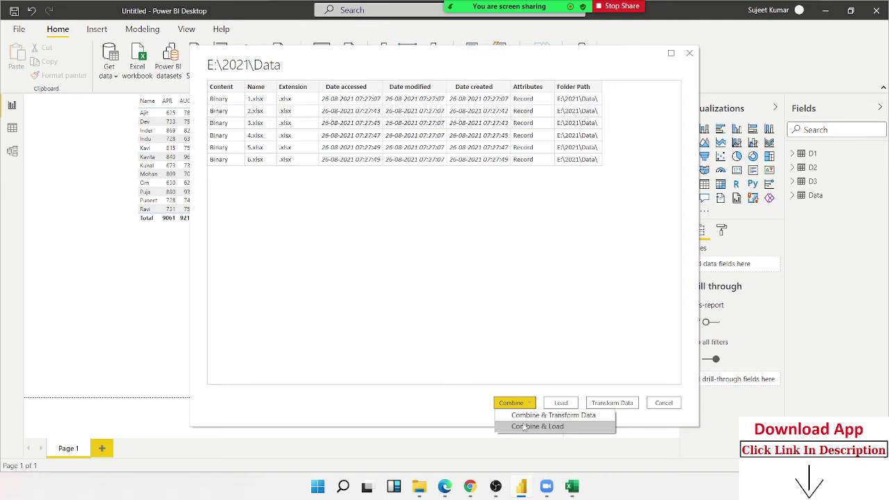
pyautogui.click(525, 426)
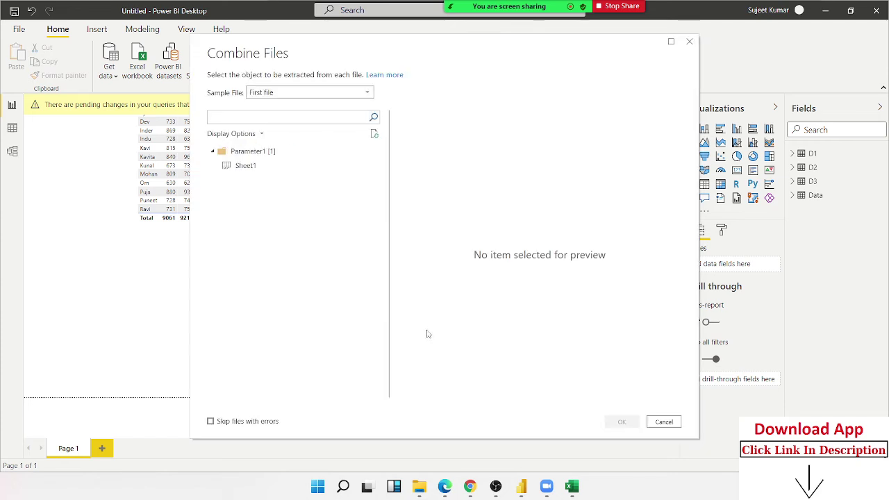
# Use 1.xlsx as the sample file and combine Sheet1 from all files into Data (2)
pyautogui.click(368, 91)
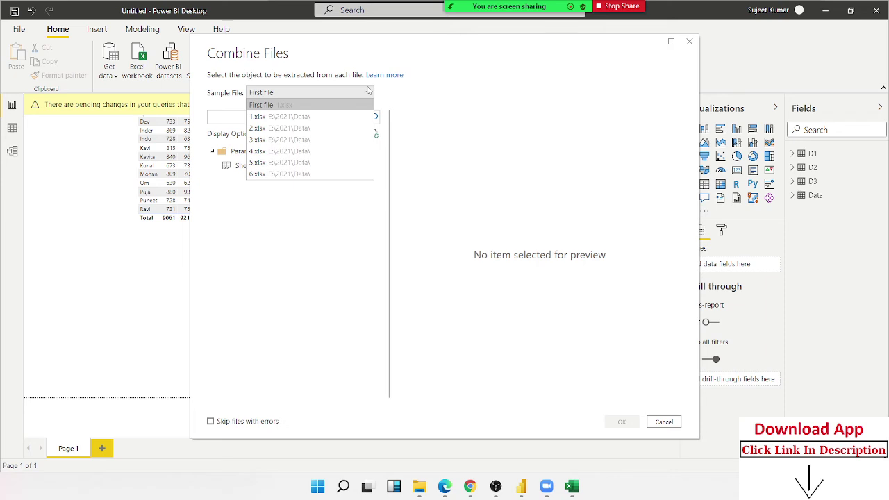
pyautogui.click(342, 117)
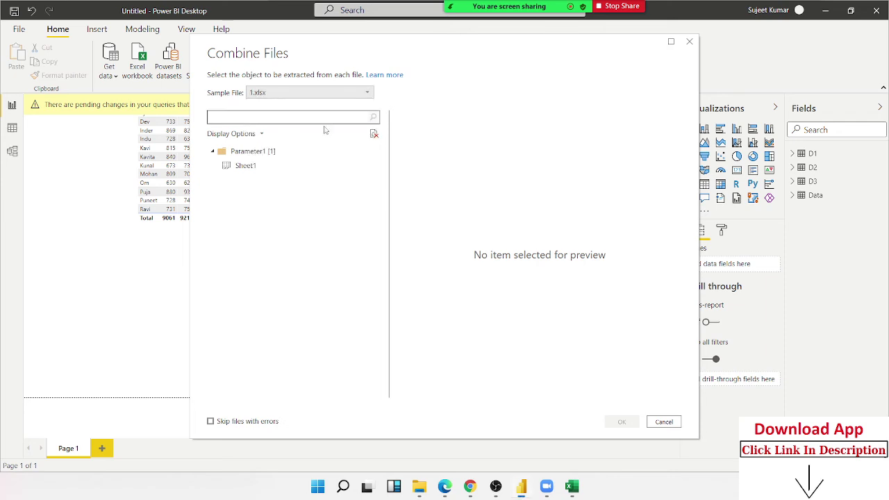
pyautogui.click(258, 170)
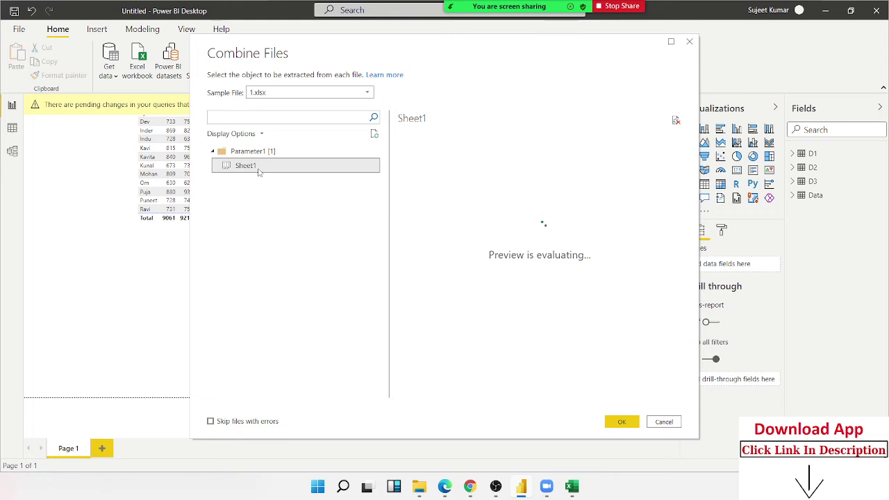
pyautogui.click(634, 420)
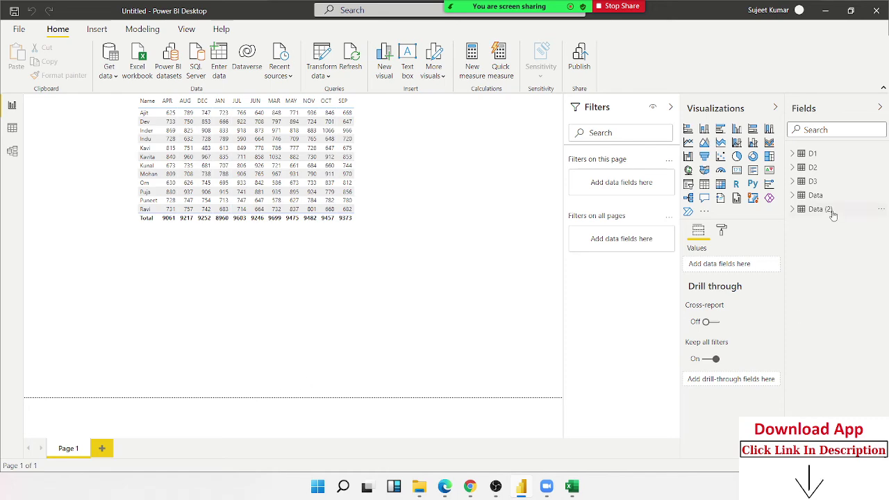
# Open the Data (2) table in Data view and select its Source.Name column
pyautogui.click(827, 210)
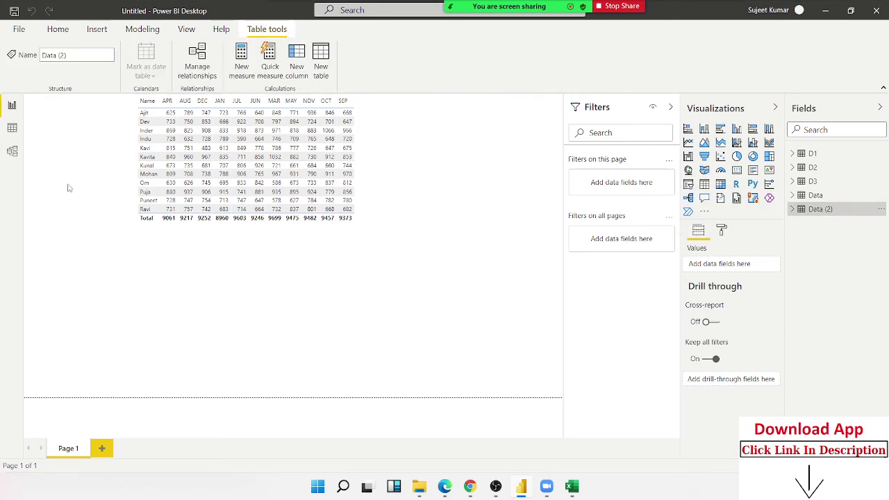
pyautogui.click(11, 128)
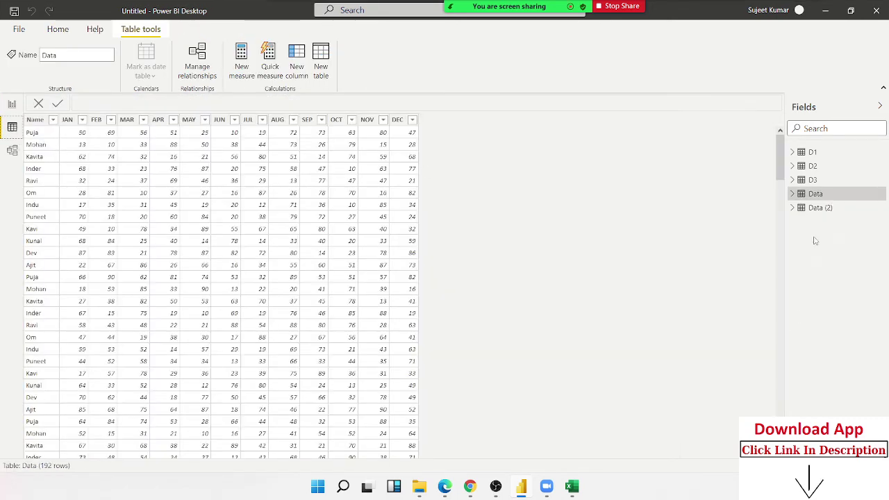
pyautogui.click(819, 209)
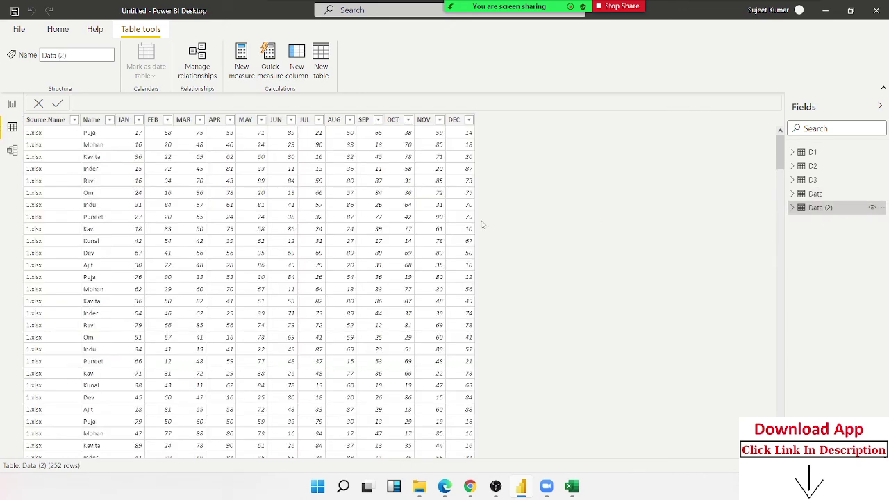
pyautogui.click(57, 158)
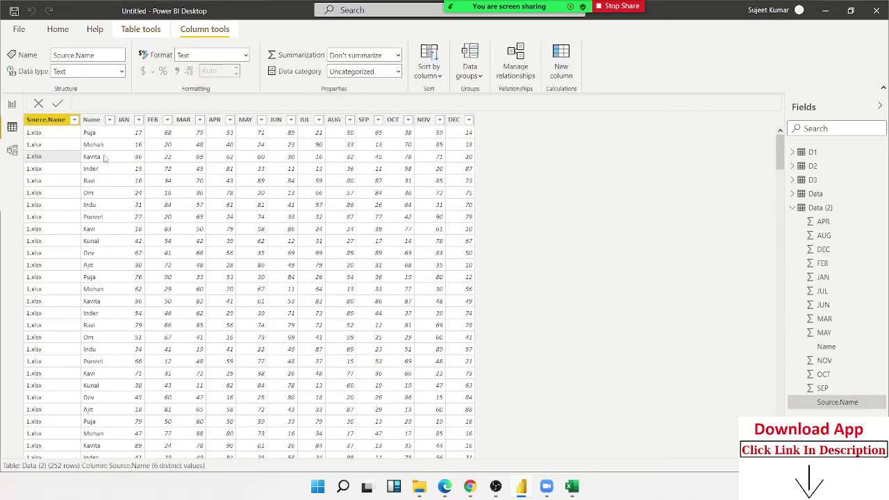
# Scroll through the 252 rows labelled 1.xlsx to 6.xlsx, then minimize to the desktop
pyautogui.scroll(-8, 84, 266)
pyautogui.scroll(-8, 85, 293)
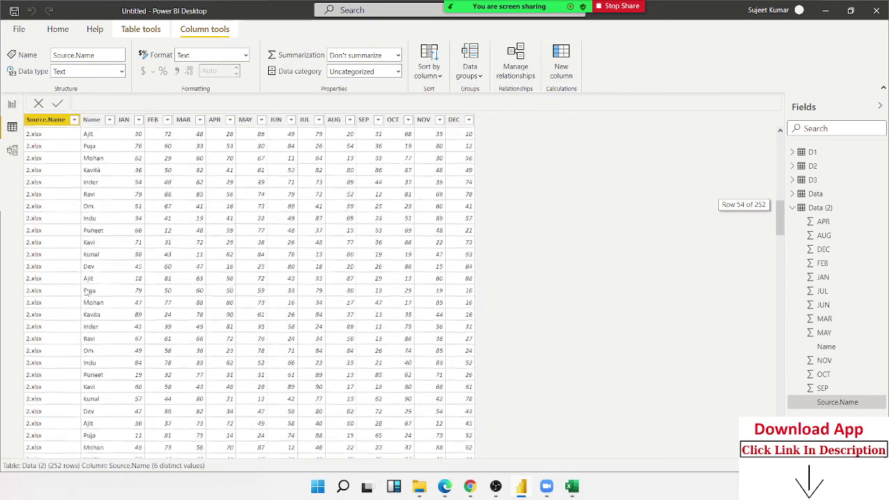
pyautogui.scroll(-9, 85, 293)
pyautogui.scroll(-10, 86, 295)
pyautogui.scroll(-3, 85, 295)
pyautogui.scroll(-5, 85, 295)
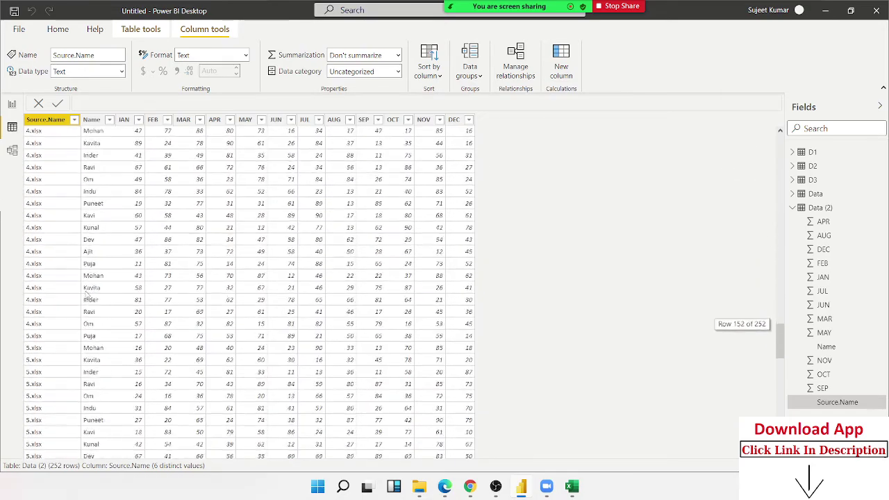
pyautogui.scroll(-14, 85, 295)
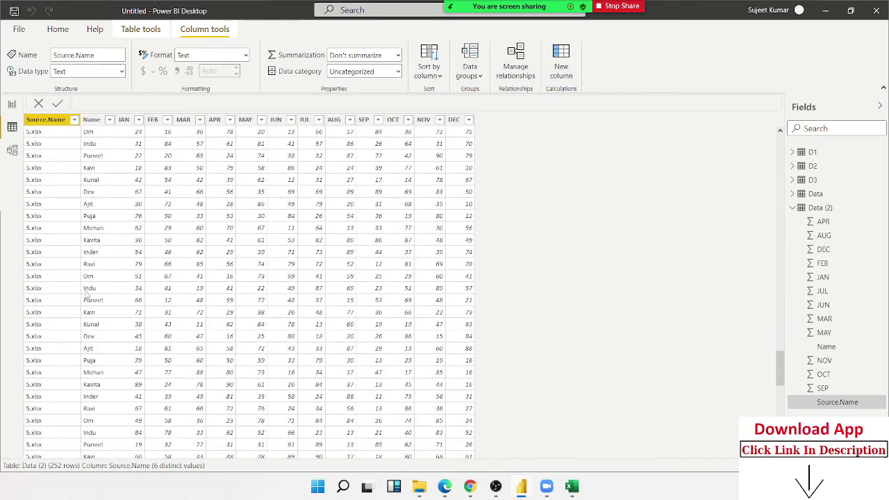
pyautogui.scroll(-6, 85, 294)
pyautogui.scroll(-4, 85, 295)
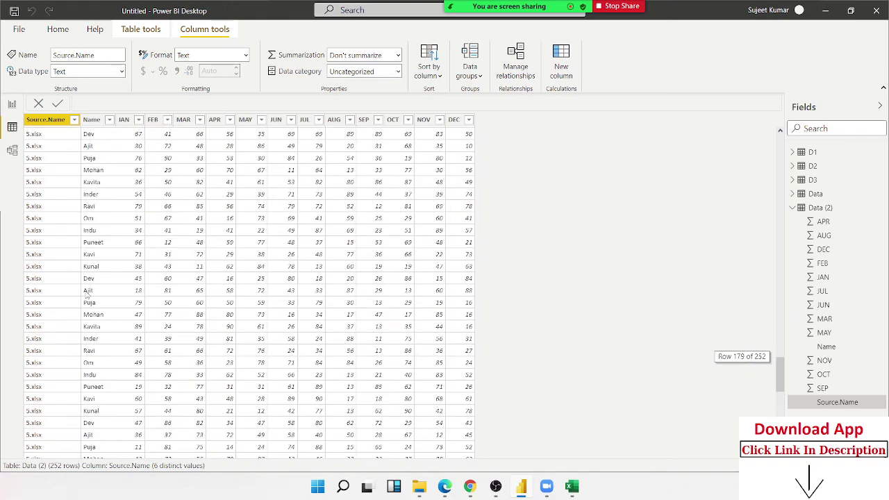
pyautogui.scroll(-7, 86, 294)
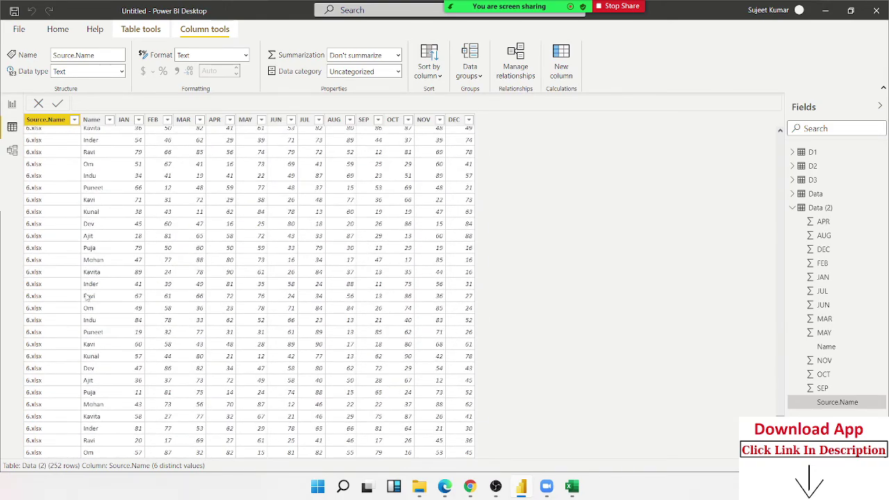
pyautogui.scroll(10, 89, 296)
pyautogui.scroll(10, 88, 297)
pyautogui.scroll(15, 87, 297)
pyautogui.scroll(5, 87, 297)
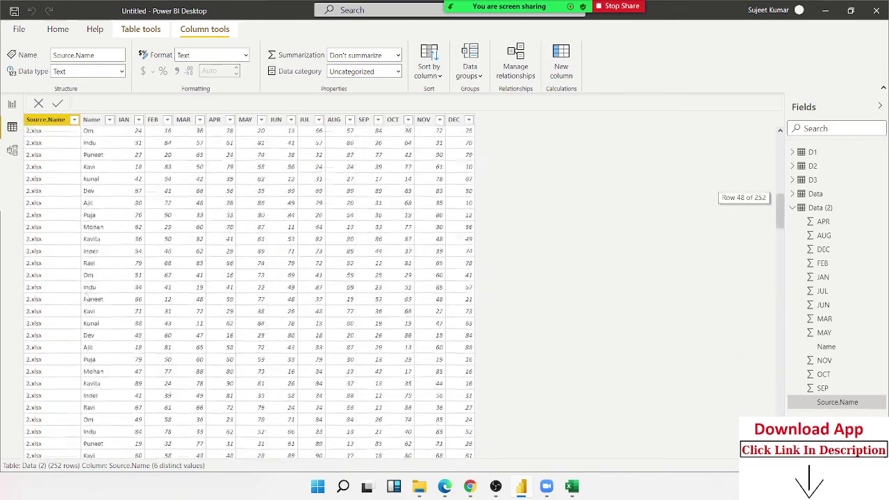
pyautogui.scroll(3, 86, 296)
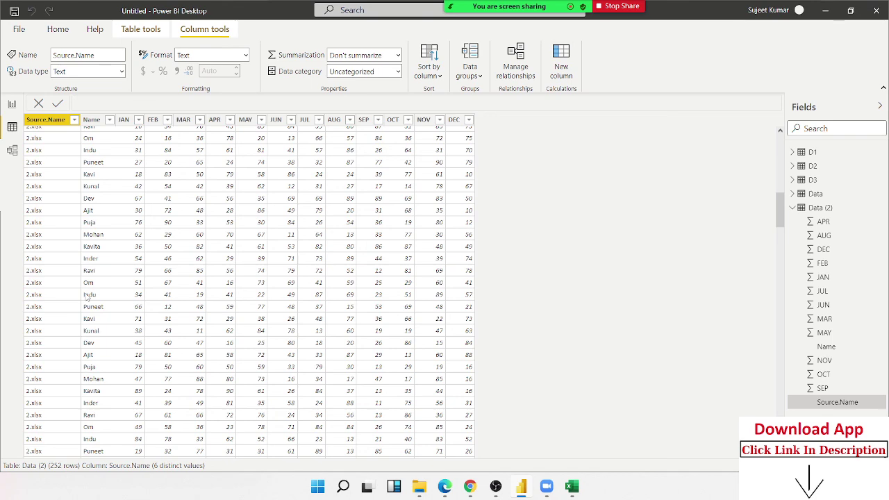
pyautogui.press('super+d')
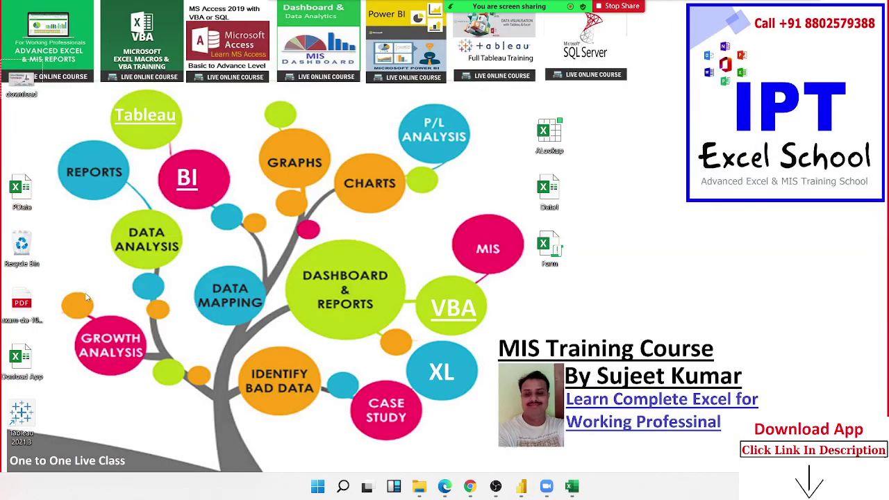